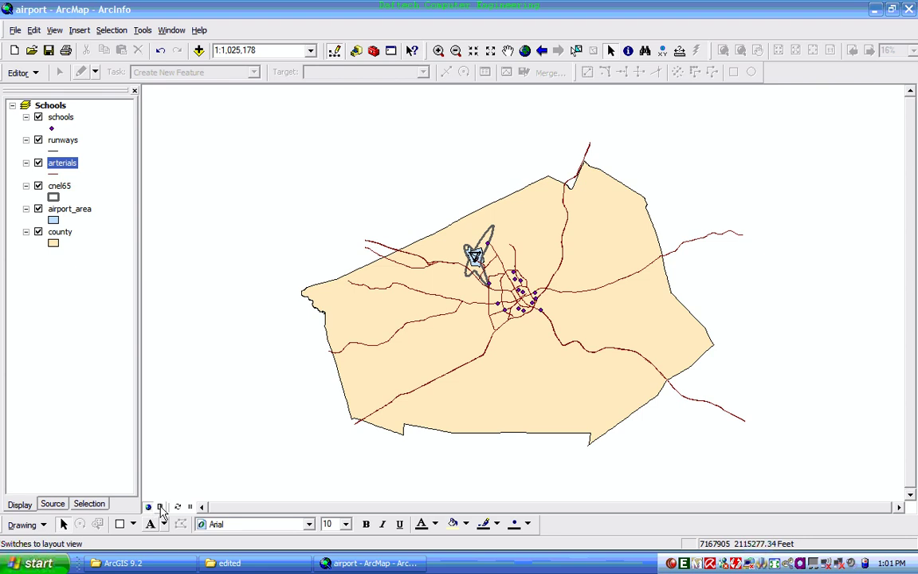
Step: Switch the map to layout view and open the page and print setup
{"action": "left_click", "coordinate": [160, 508]}
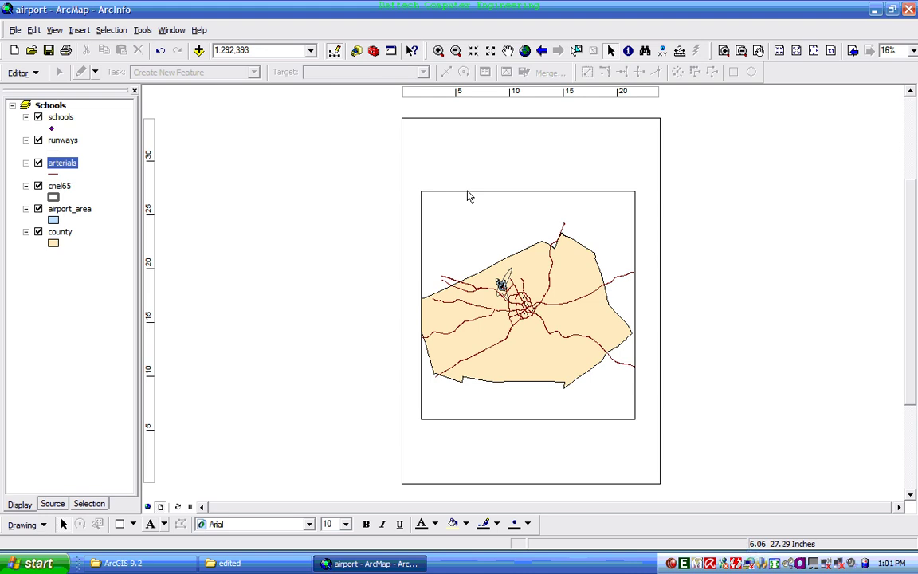
{"action": "left_click", "coordinate": [16, 30]}
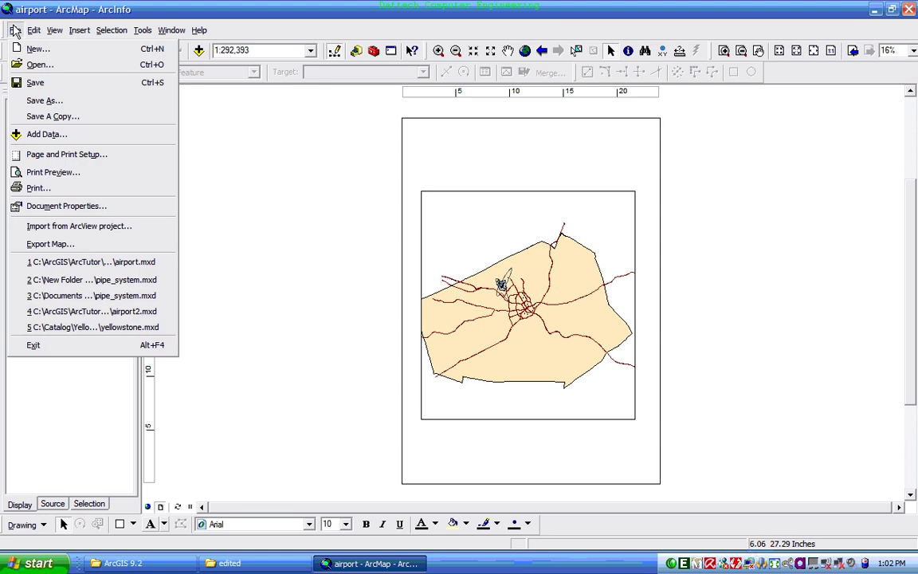
{"action": "left_click", "coordinate": [60, 159]}
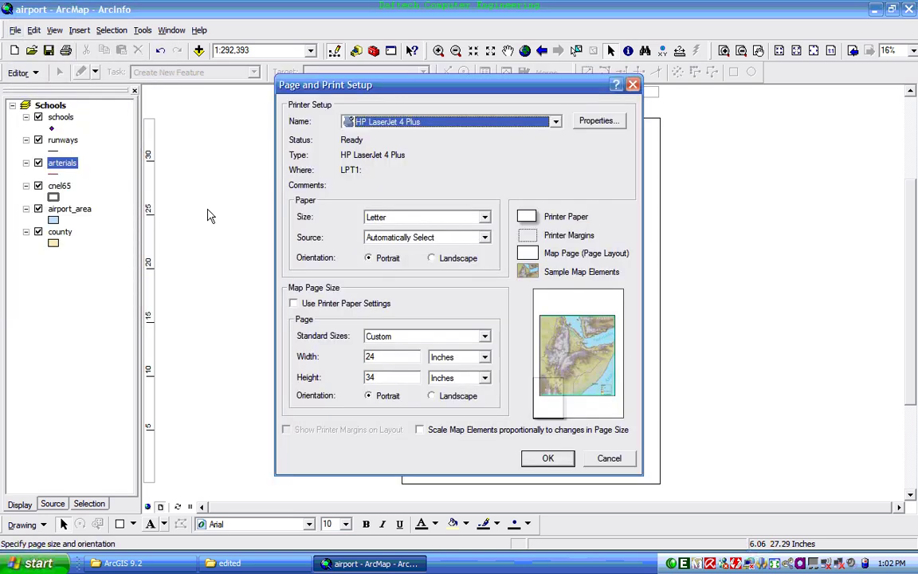
Step: Review the available printers, the standard map page sizes and the units offered for the page width
{"action": "left_click", "coordinate": [385, 122]}
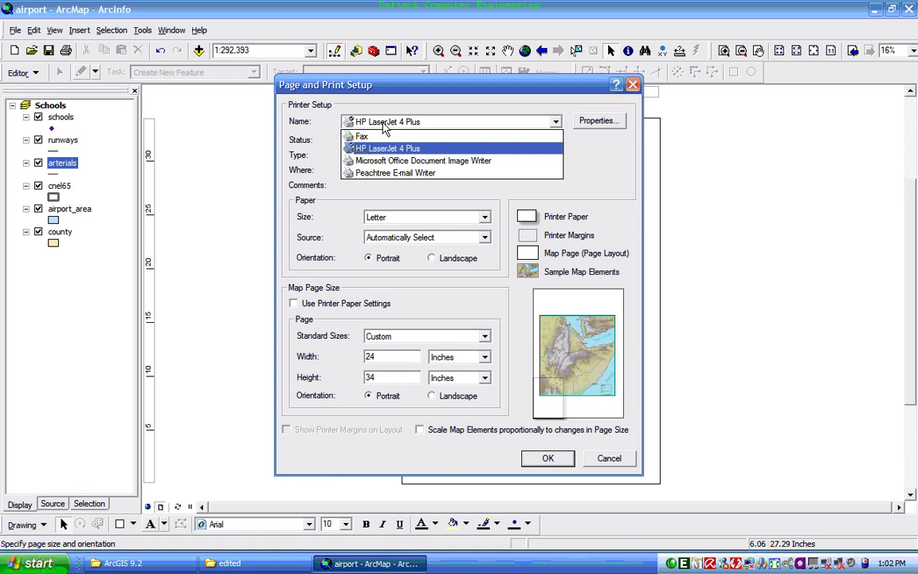
{"action": "left_click", "coordinate": [393, 192]}
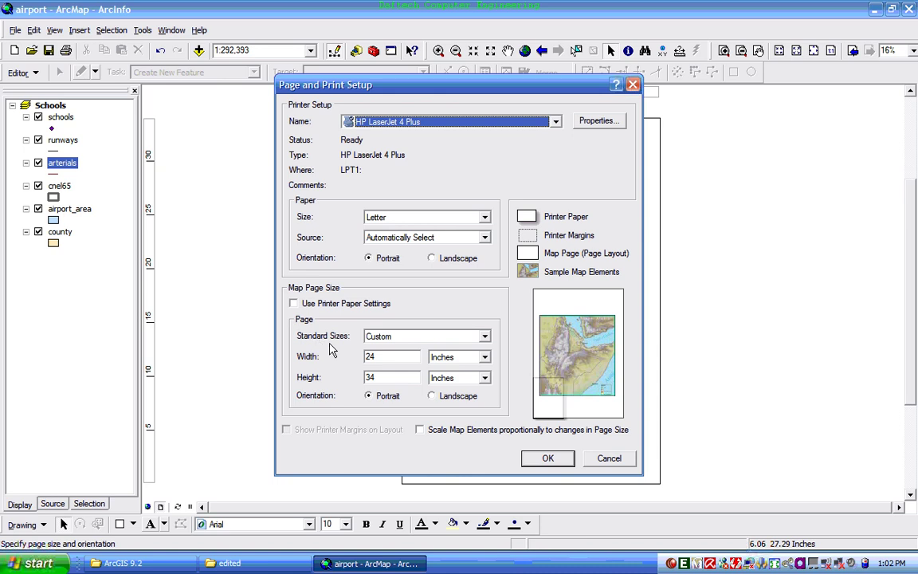
{"action": "left_click", "coordinate": [484, 336]}
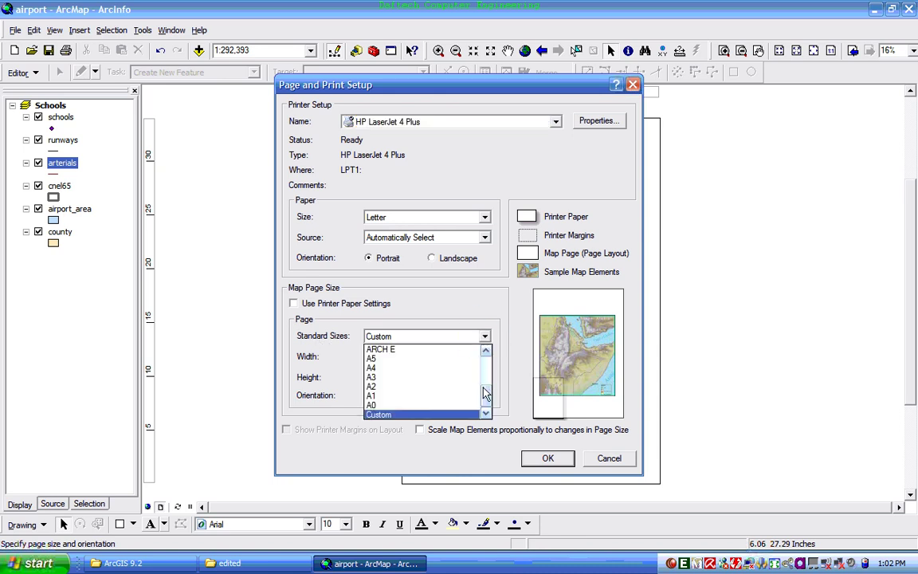
{"action": "left_click_drag", "start_coordinate": [488, 399], "coordinate": [486, 383]}
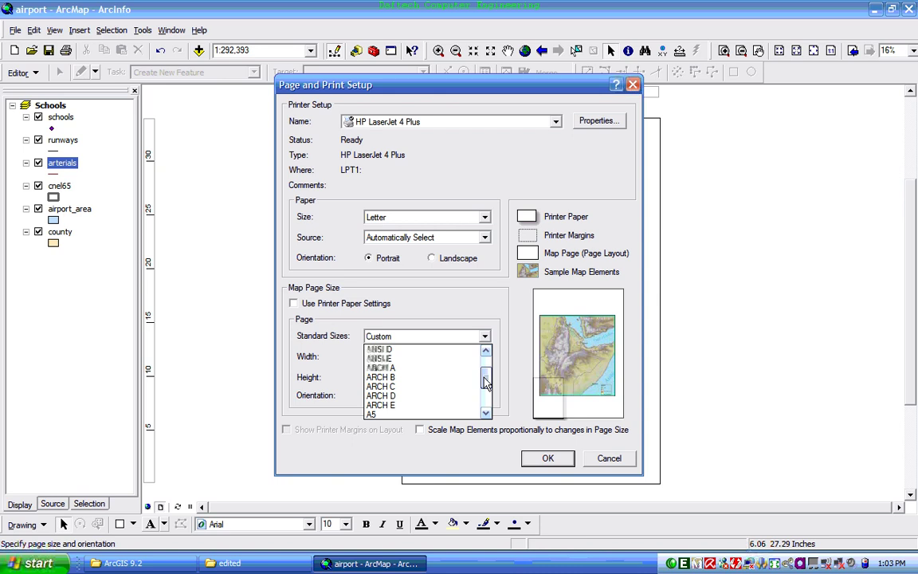
{"action": "left_click_drag", "start_coordinate": [486, 383], "coordinate": [488, 374]}
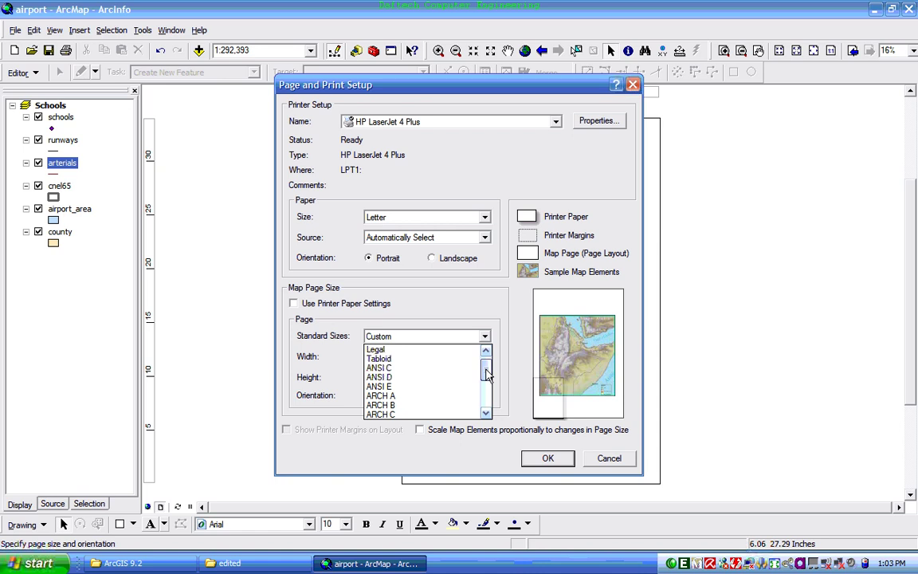
{"action": "left_click_drag", "start_coordinate": [488, 374], "coordinate": [492, 406]}
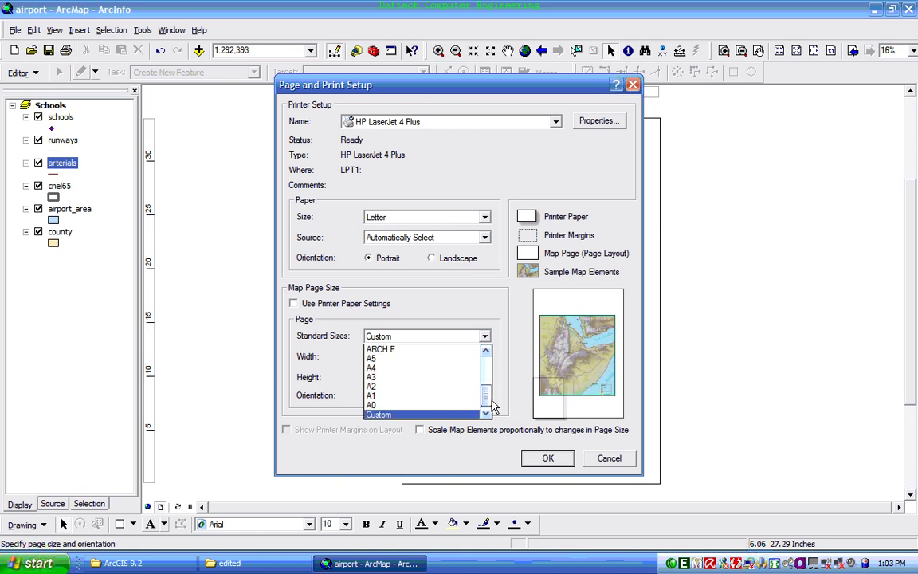
{"action": "left_click", "coordinate": [453, 300]}
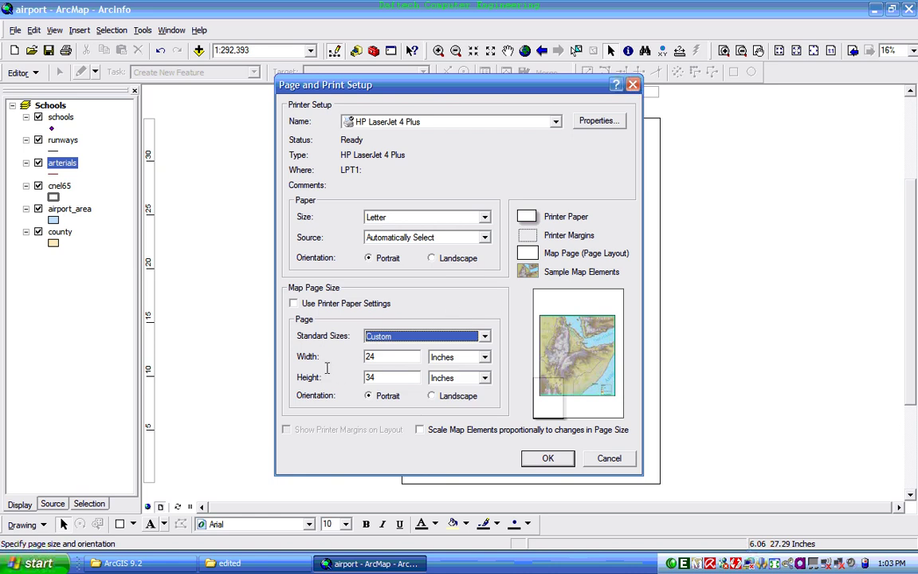
{"action": "left_click", "coordinate": [485, 357]}
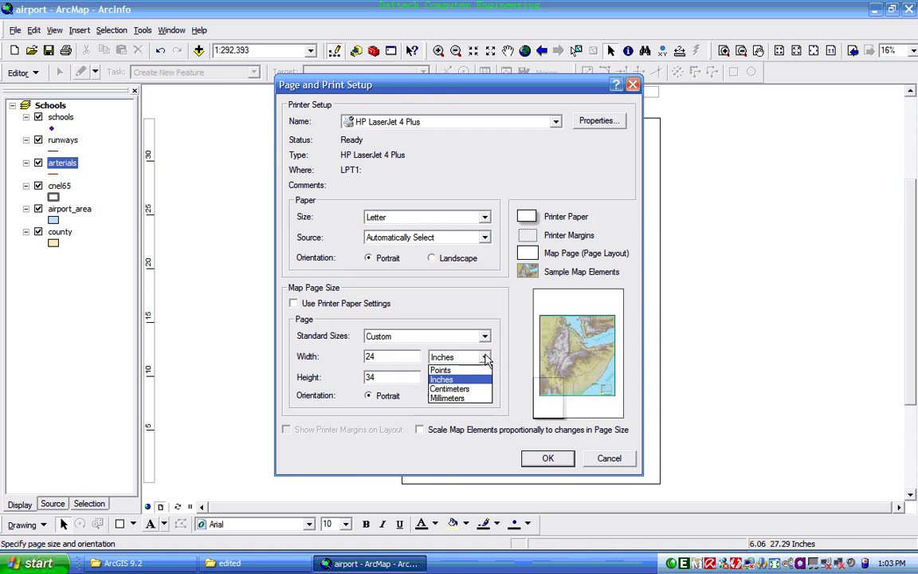
{"action": "left_click", "coordinate": [461, 299]}
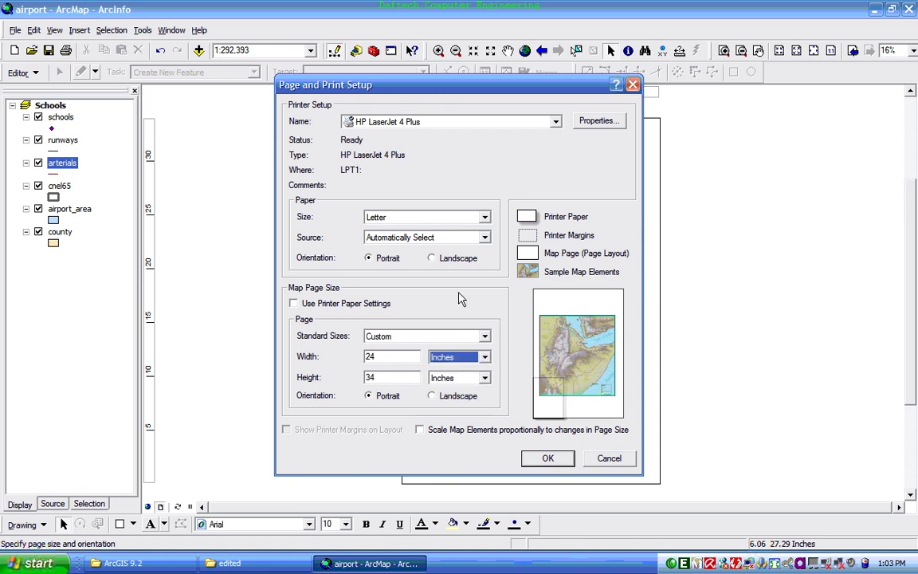
Step: Enter a map page width of 16 inches and height of 12 inches, choose landscape, and scale map elements proportionally to page size changes
{"action": "left_click", "coordinate": [385, 359]}
{"action": "double_click", "coordinate": [386, 359]}
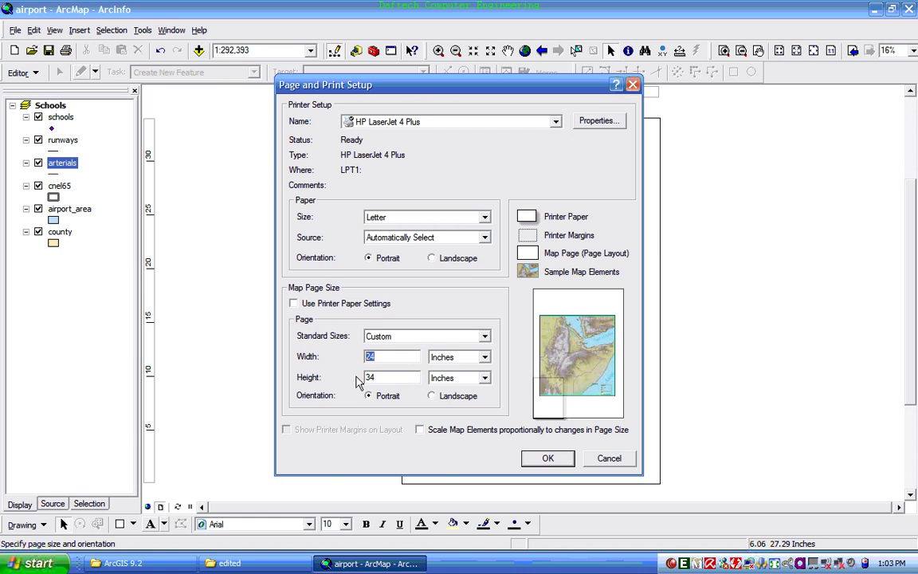
{"action": "type", "text": "16"}
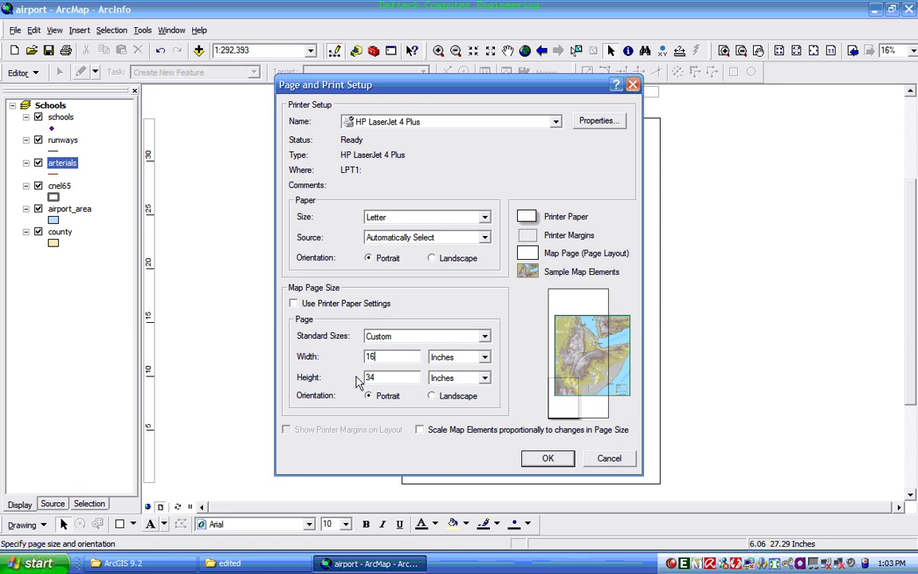
{"action": "left_click_drag", "start_coordinate": [381, 381], "coordinate": [342, 377]}
{"action": "type", "text": "12"}
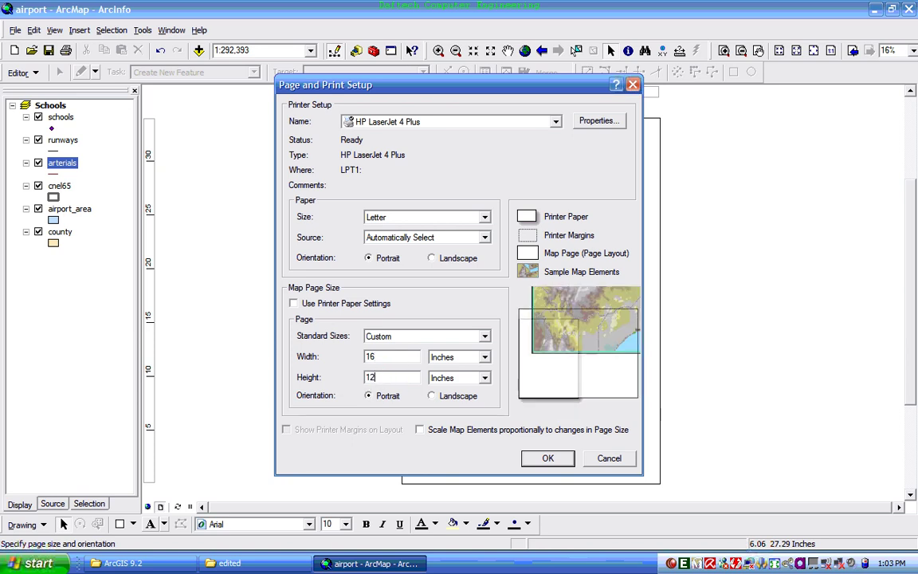
{"action": "left_click", "coordinate": [432, 396]}
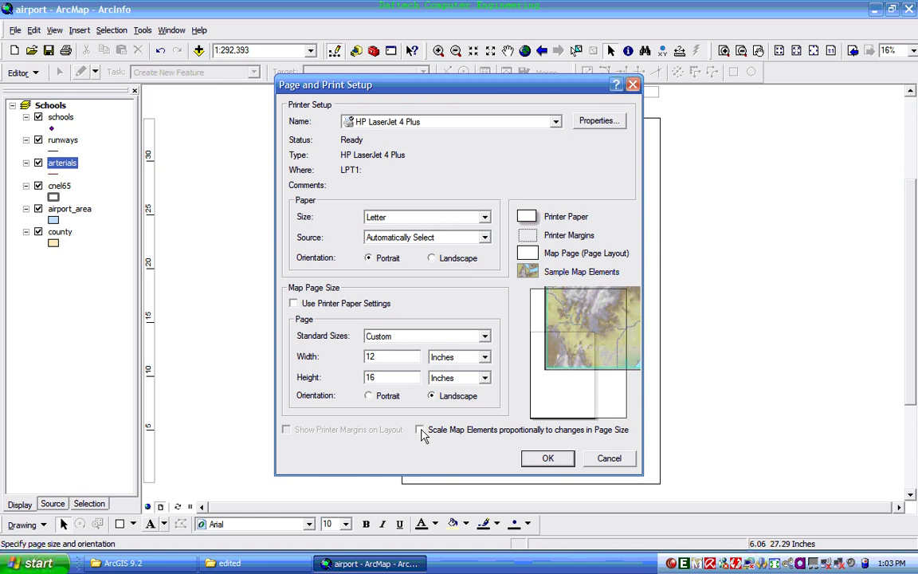
{"action": "left_click", "coordinate": [420, 430]}
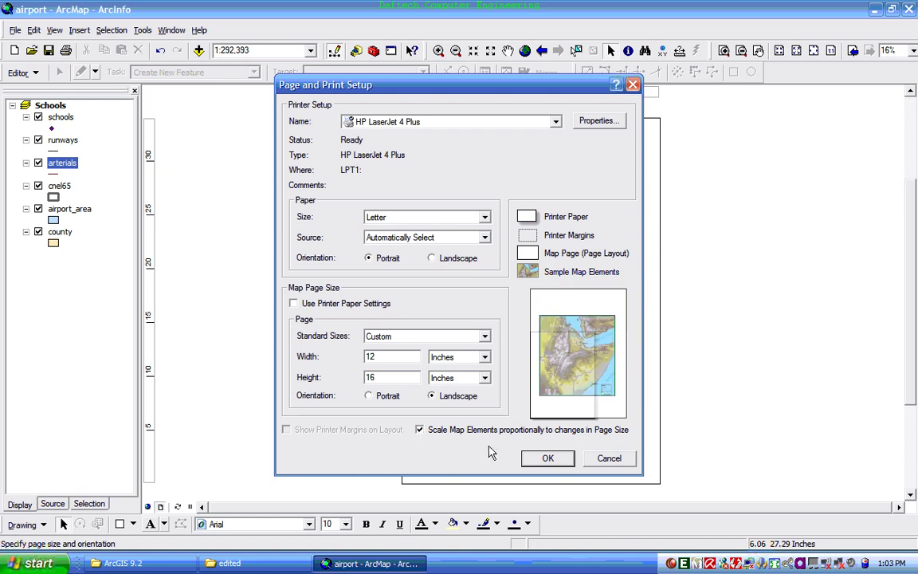
{"action": "left_click", "coordinate": [549, 459]}
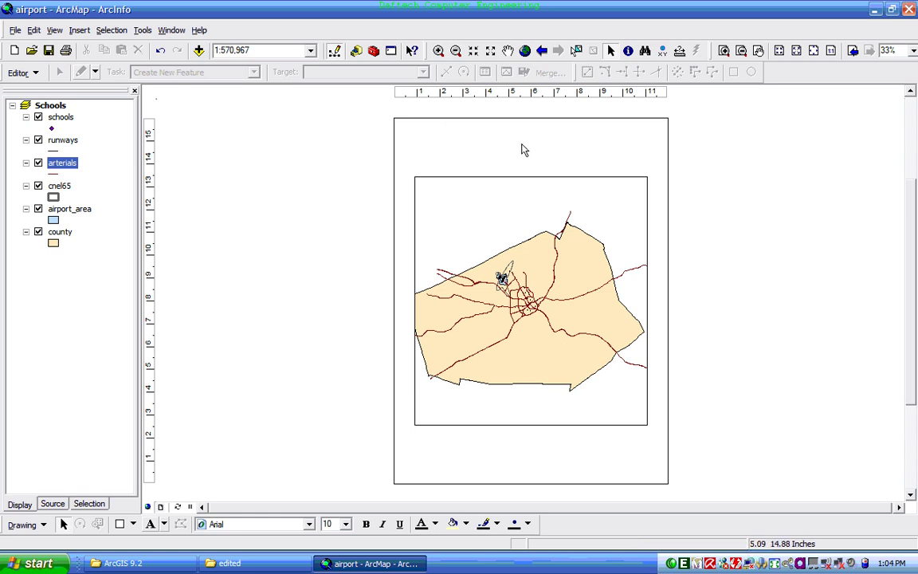
Step: Reopen the page and print setup and set the map page width to 16 inches and the height to 12 inches again
{"action": "left_click", "coordinate": [15, 30]}
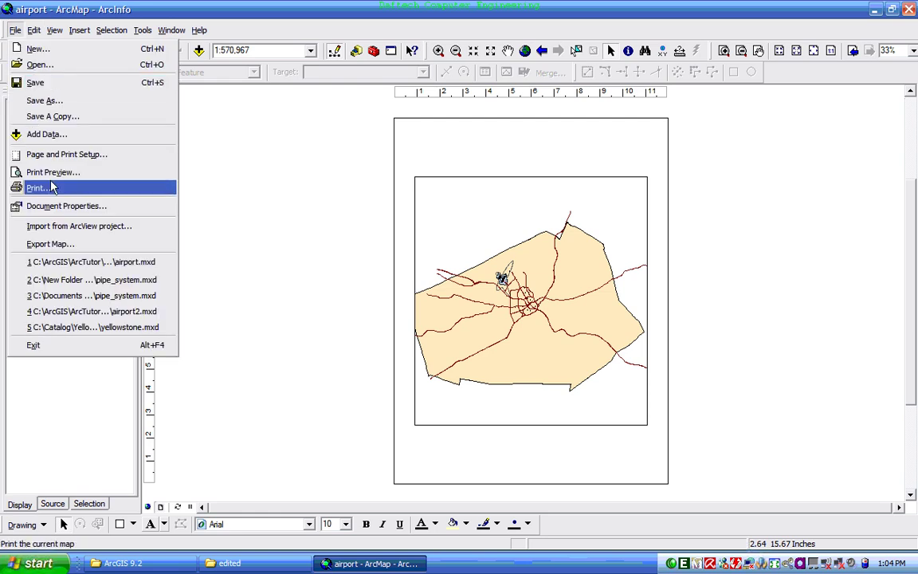
{"action": "left_click", "coordinate": [51, 154]}
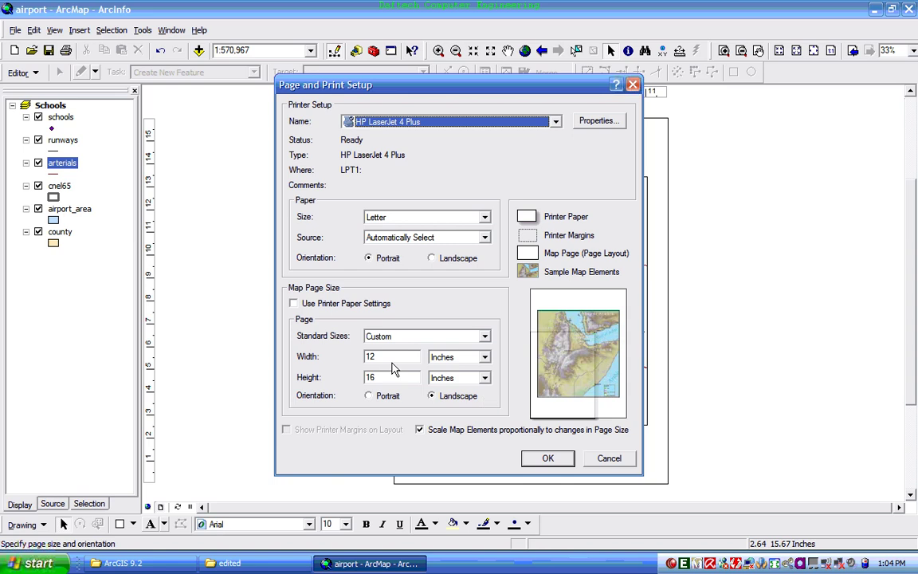
{"action": "double_click", "coordinate": [375, 356]}
{"action": "type", "text": "1"}
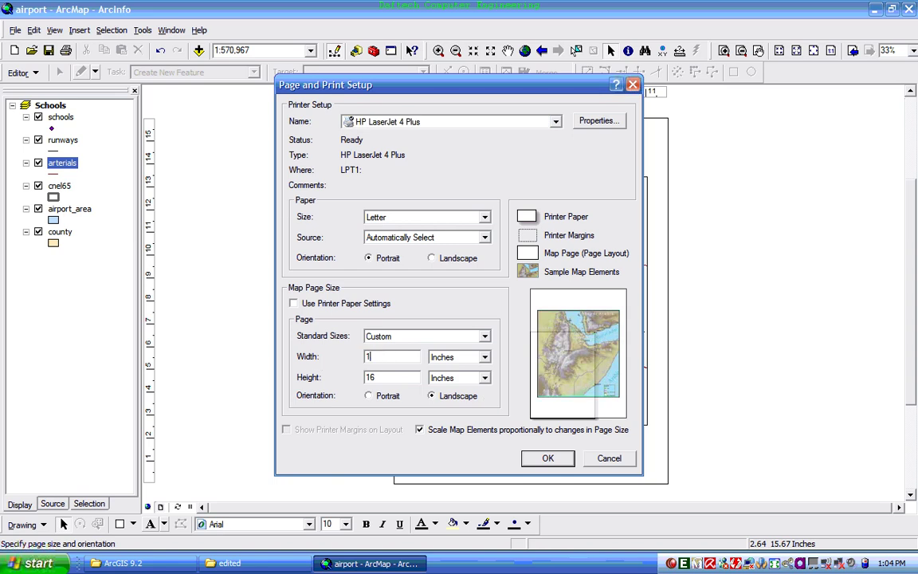
{"action": "type", "text": "6"}
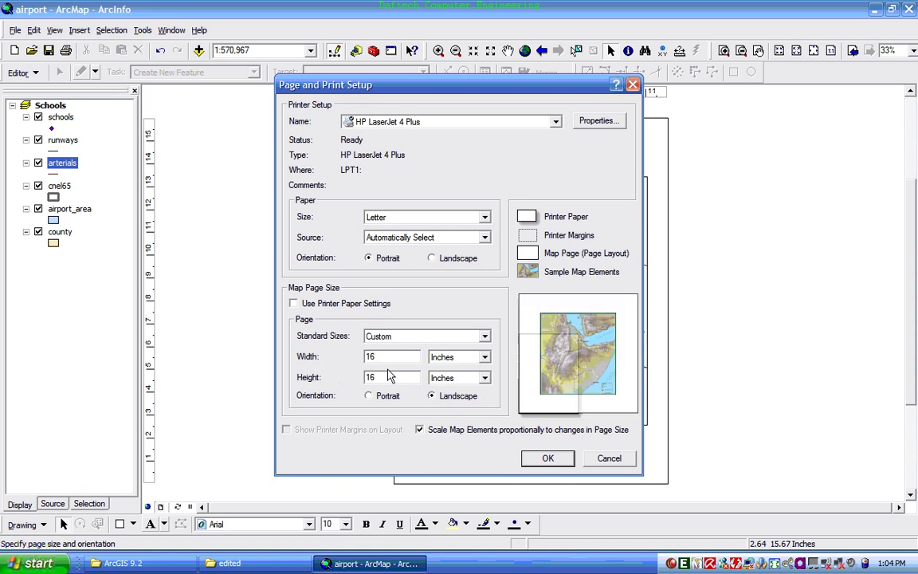
{"action": "double_click", "coordinate": [379, 377]}
{"action": "type", "text": "12"}
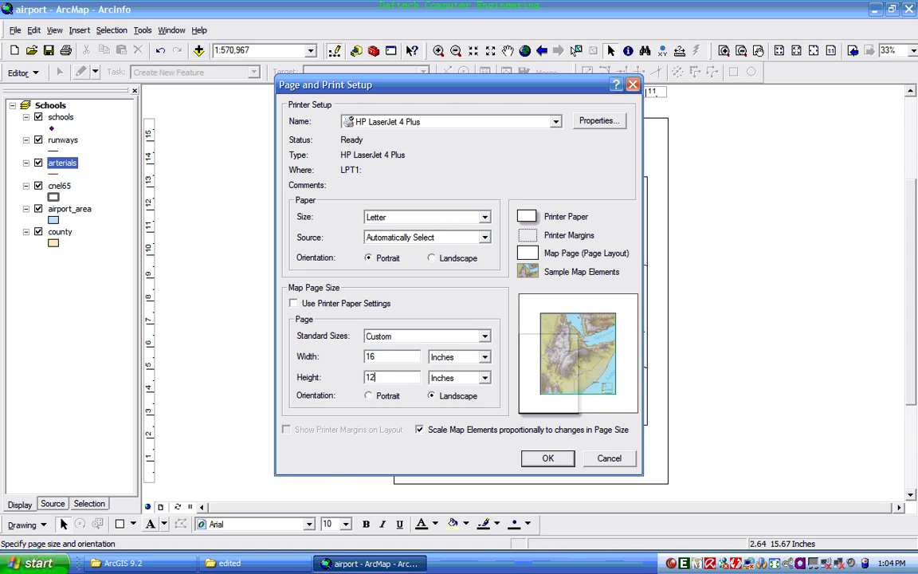
{"action": "left_click", "coordinate": [566, 460]}
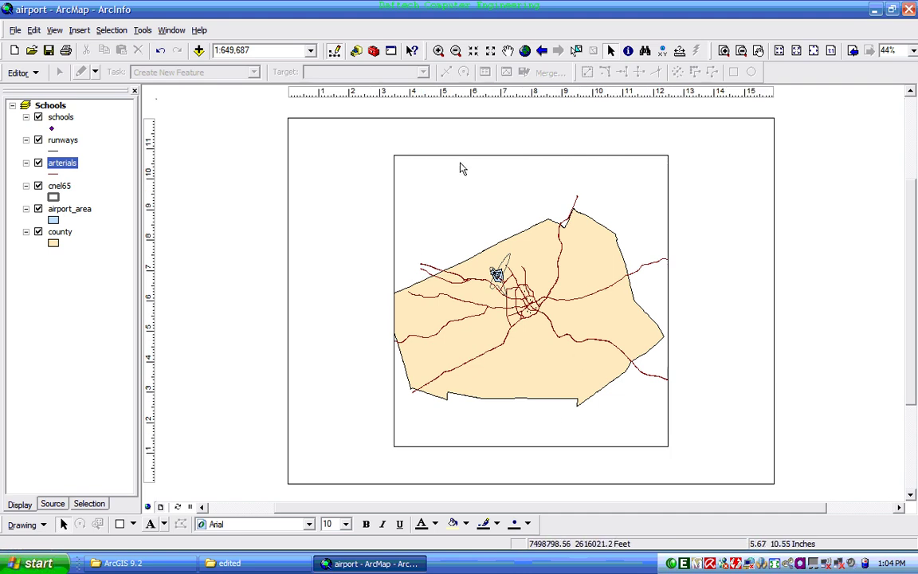
Step: Widen the data frame on both sides to about 13 inches, keeping similar margins to the page edges
{"action": "left_click", "coordinate": [610, 52]}
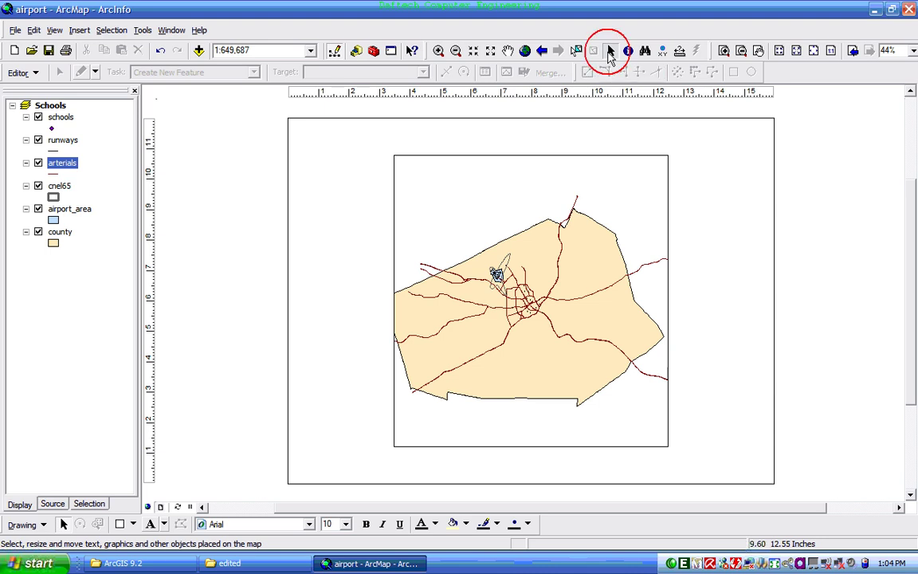
{"action": "left_click", "coordinate": [474, 204]}
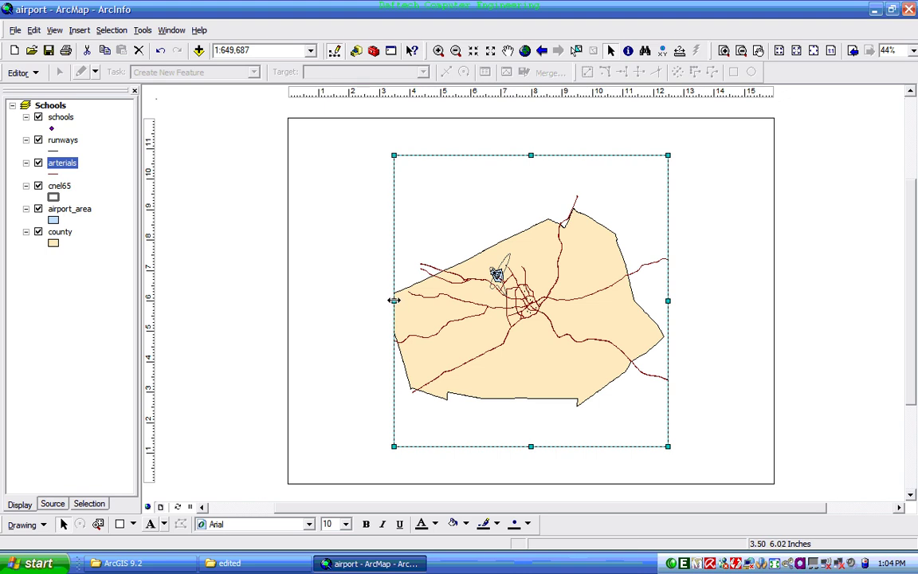
{"action": "left_click_drag", "start_coordinate": [394, 300], "coordinate": [331, 299]}
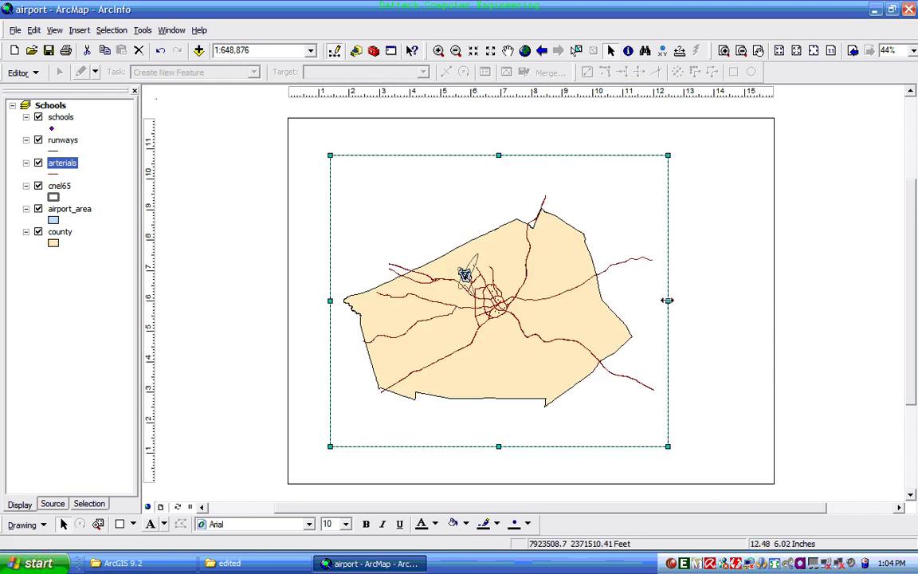
{"action": "left_click_drag", "start_coordinate": [668, 300], "coordinate": [731, 310]}
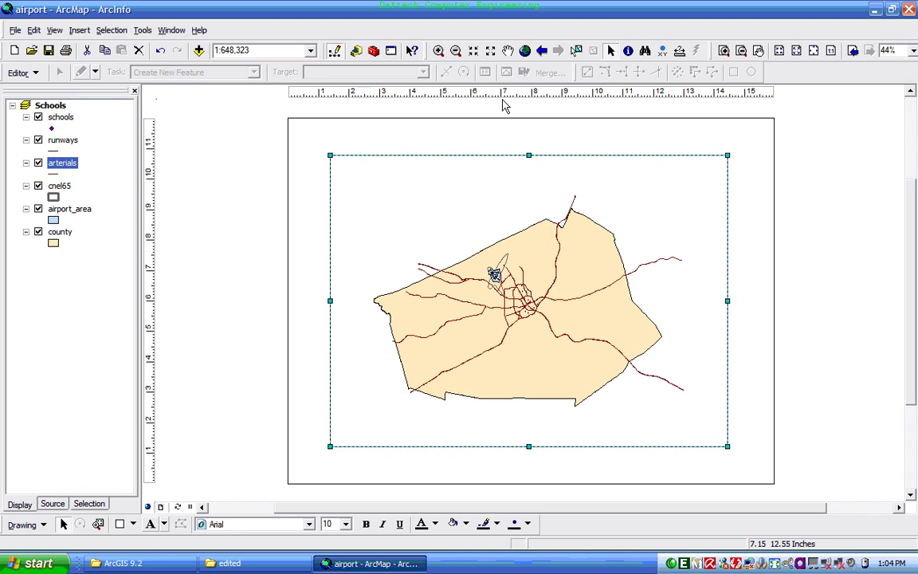
Step: Enlarge the map inside the data frame to a scale of 1:517,902 and shift it slightly upward within the frame
{"action": "left_click", "coordinate": [474, 52]}
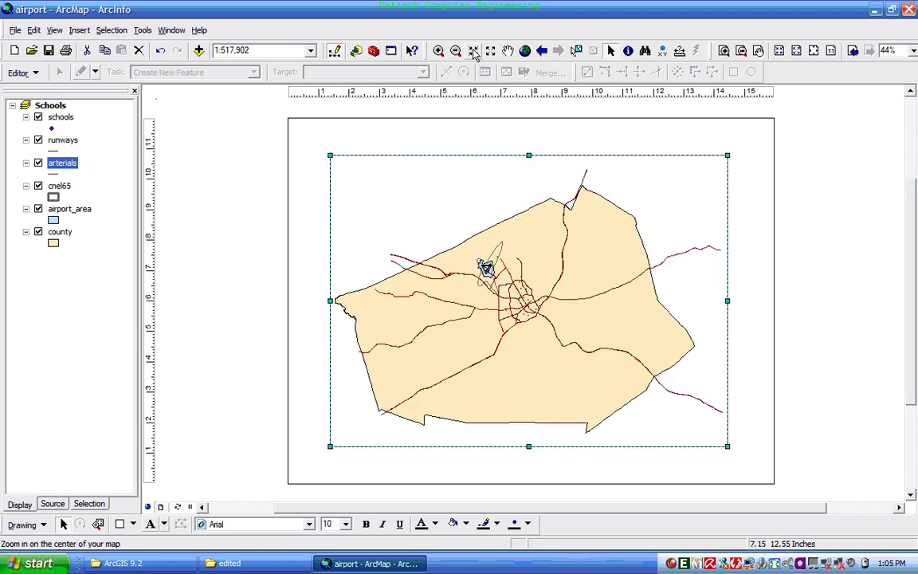
{"action": "left_click", "coordinate": [473, 52]}
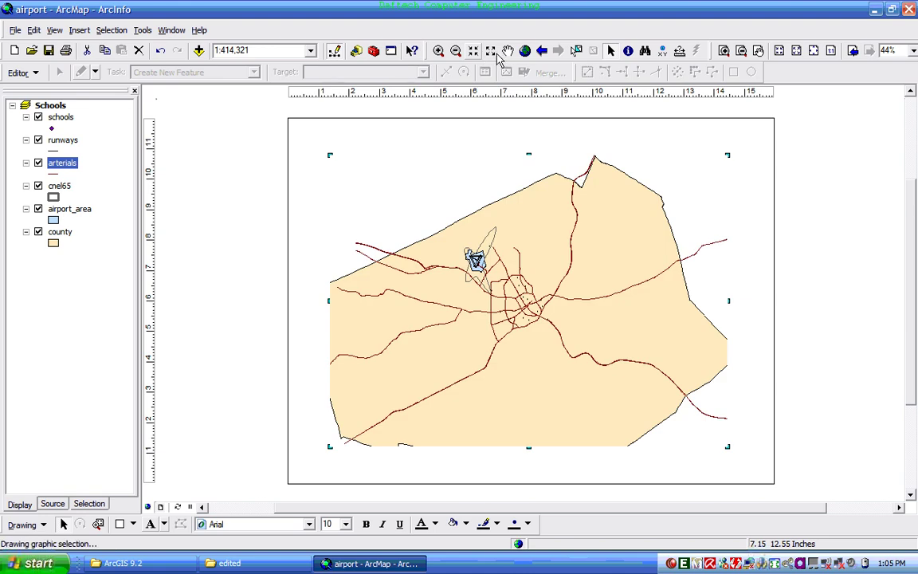
{"action": "left_click", "coordinate": [493, 53]}
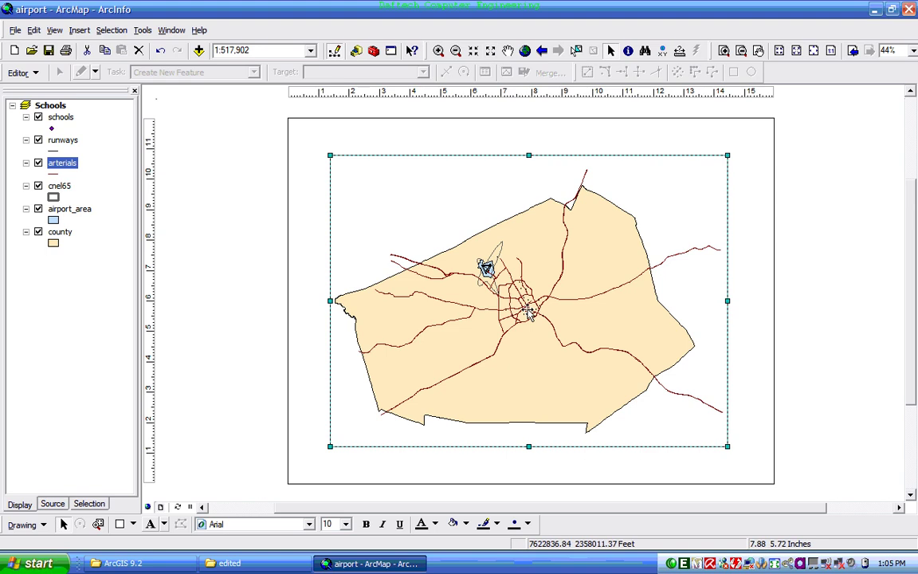
{"action": "left_click", "coordinate": [508, 50]}
{"action": "left_click_drag", "start_coordinate": [572, 311], "coordinate": [571, 304]}
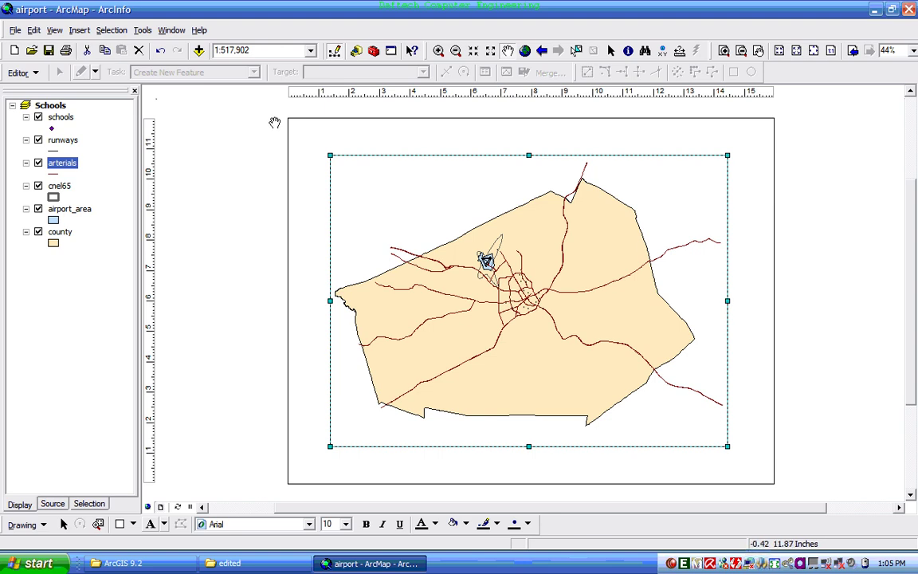
Step: Insert the map title "Airport Area Sound Pollution" and move it just inside the upper edge of the data frame
{"action": "left_click", "coordinate": [79, 30]}
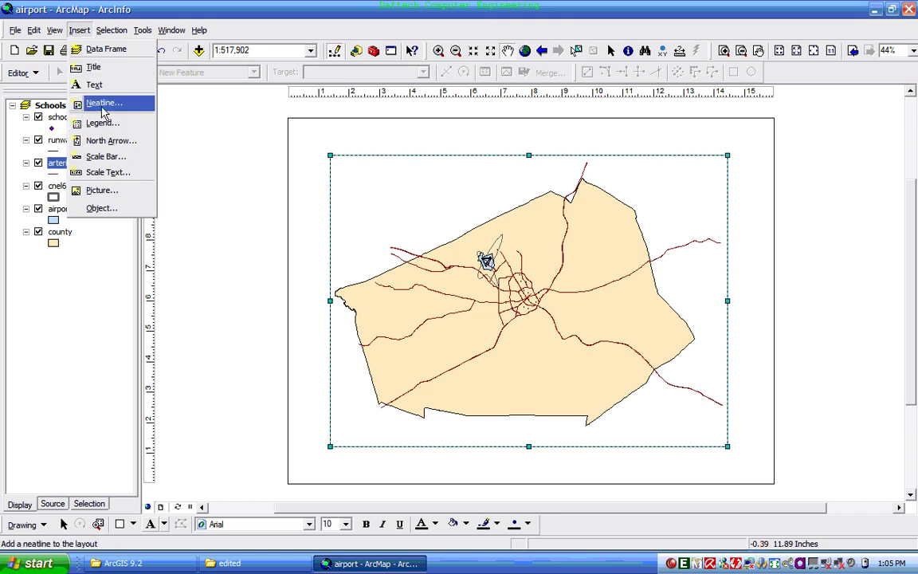
{"action": "left_click", "coordinate": [101, 70]}
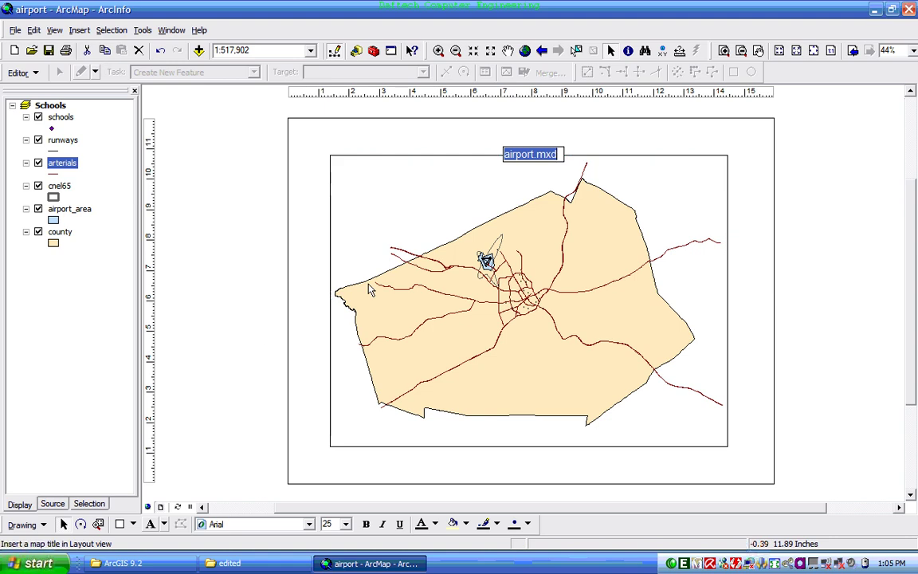
{"action": "type", "text": "Air"}
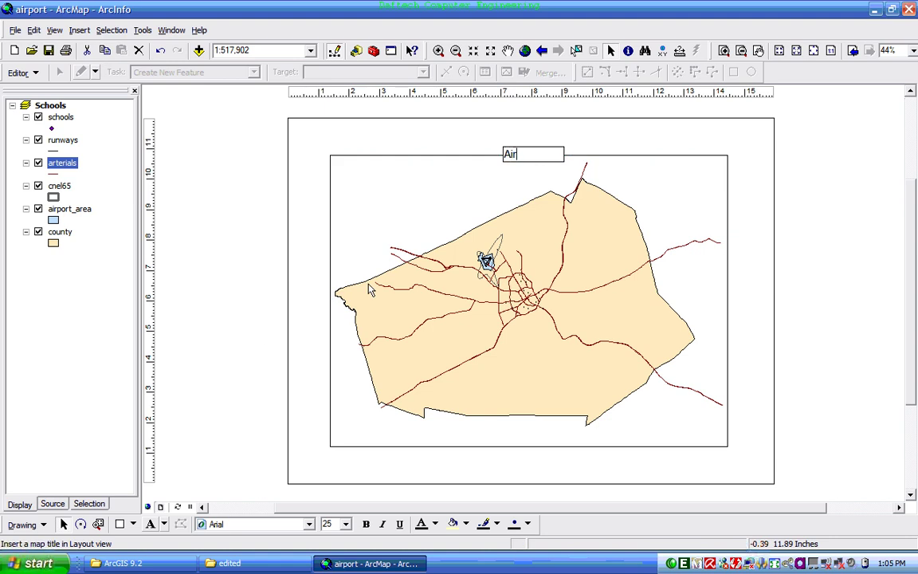
{"action": "type", "text": "port Area Sound"}
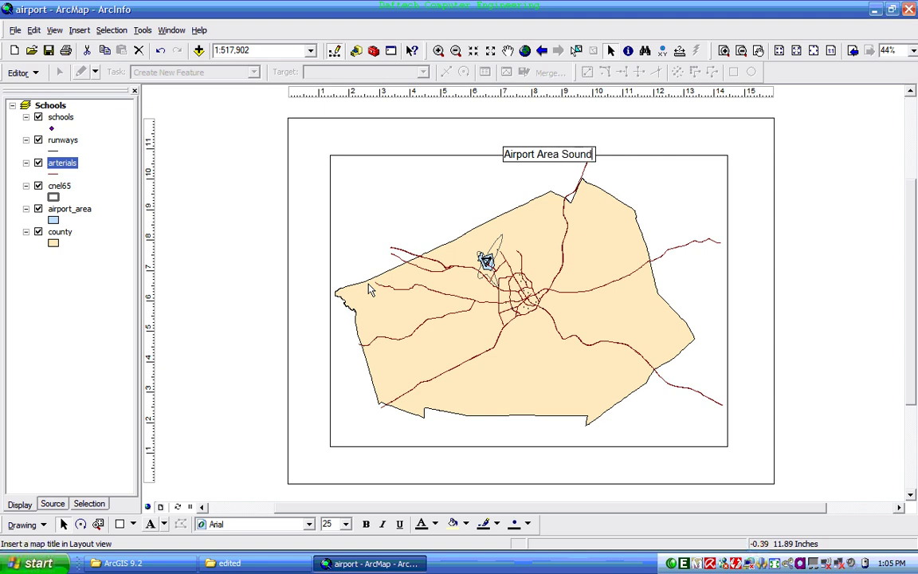
{"action": "type", "text": " Pollution"}
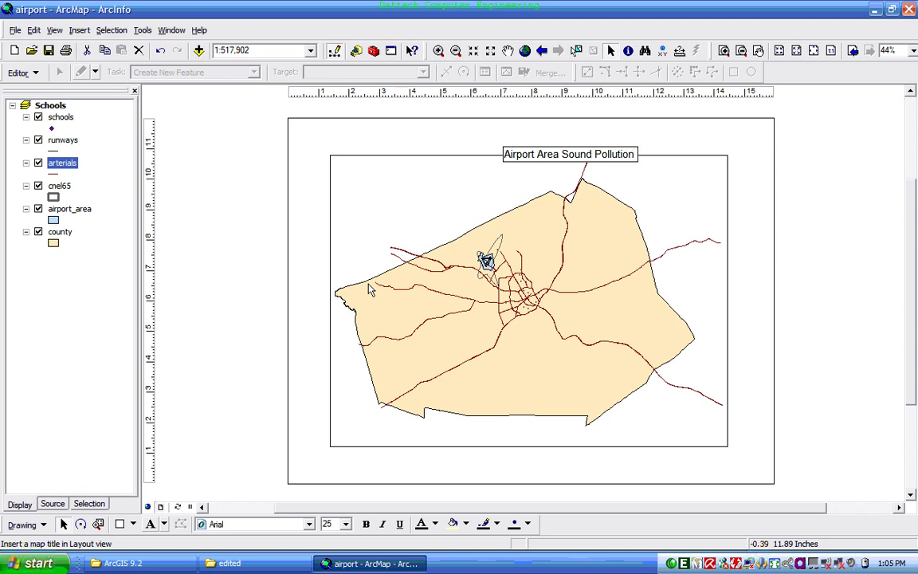
{"action": "key", "text": "Return"}
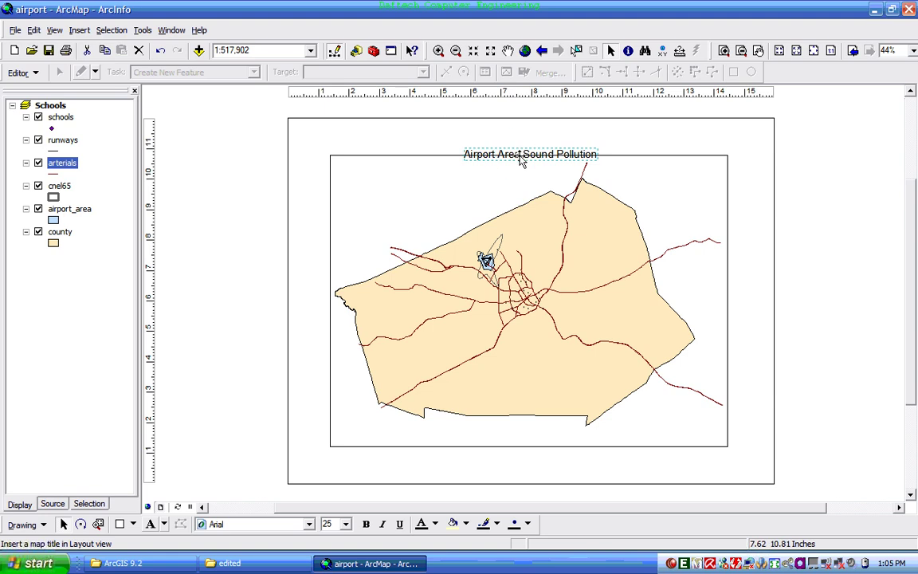
{"action": "left_click_drag", "start_coordinate": [520, 157], "coordinate": [523, 174]}
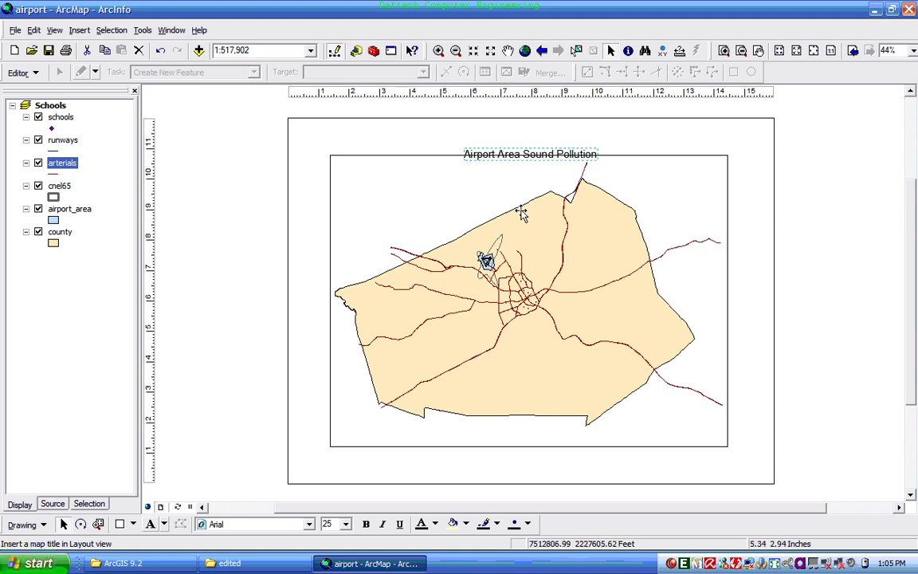
Step: Format the map title in 24-point bold with a dark red font color
{"action": "left_click", "coordinate": [346, 525]}
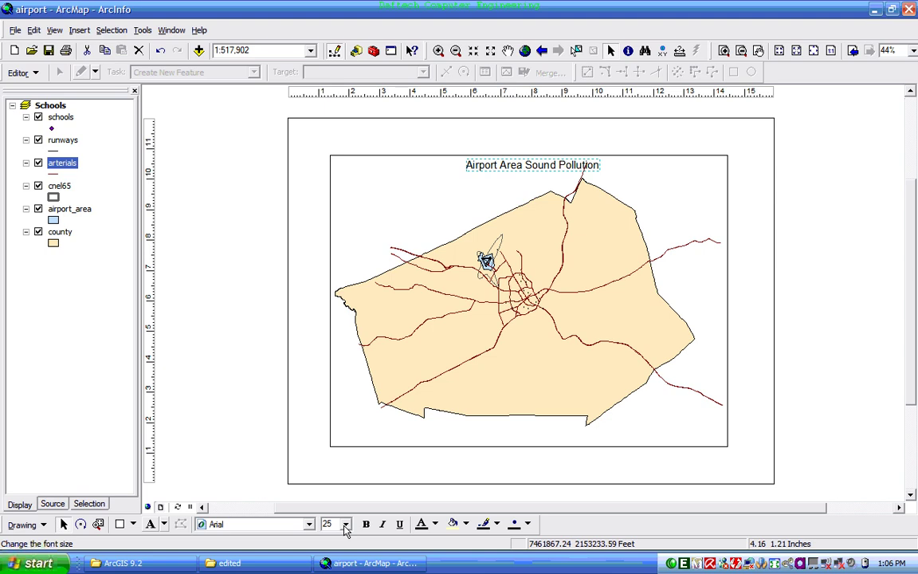
{"action": "left_click", "coordinate": [346, 526]}
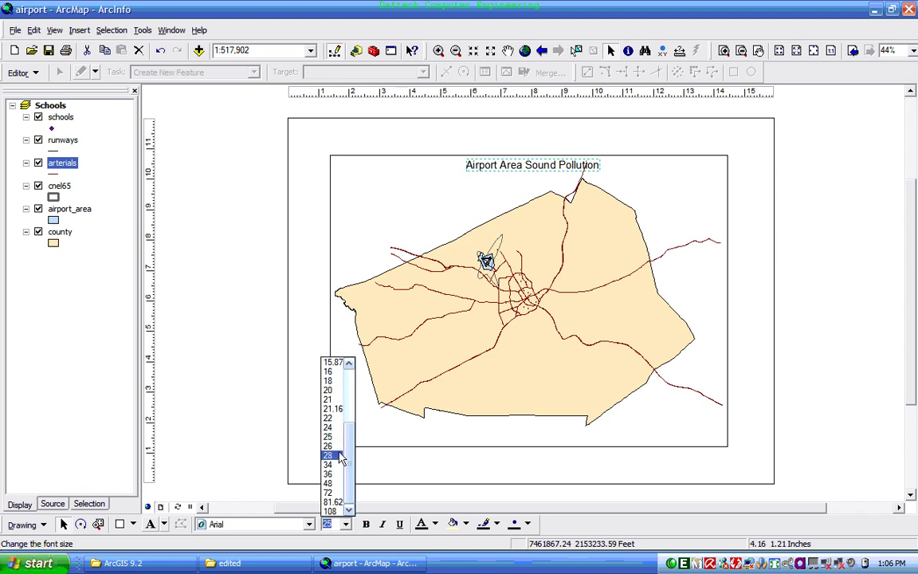
{"action": "left_click", "coordinate": [328, 428]}
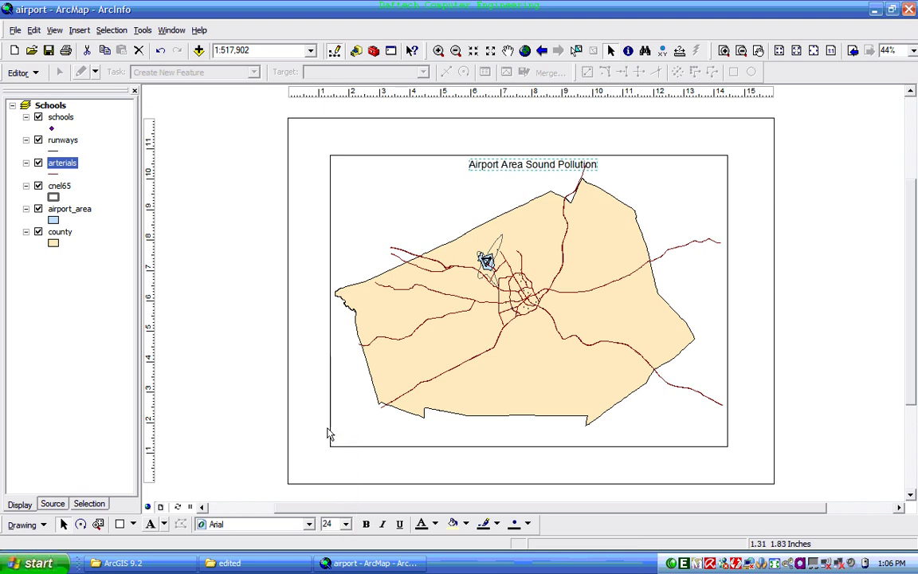
{"action": "left_click", "coordinate": [366, 525]}
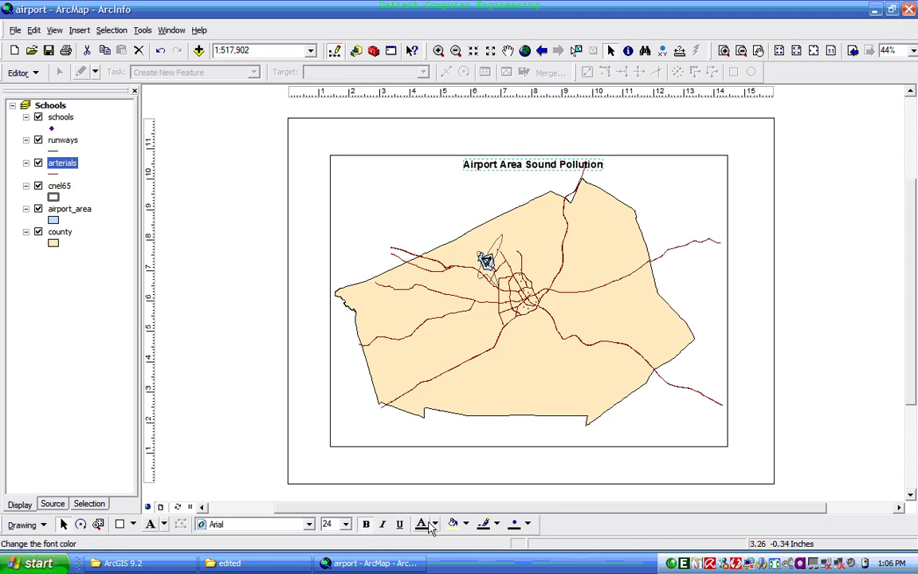
{"action": "left_click", "coordinate": [436, 524]}
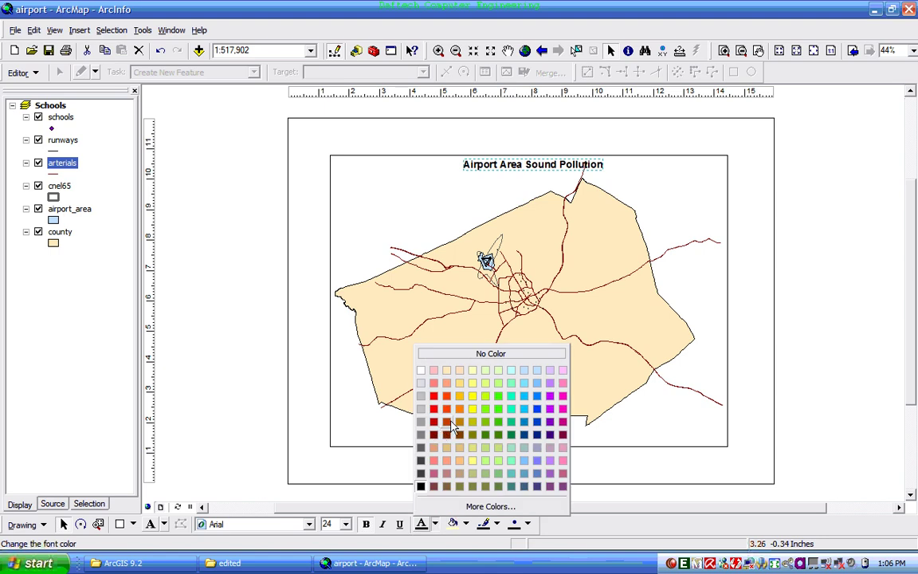
{"action": "left_click", "coordinate": [434, 435]}
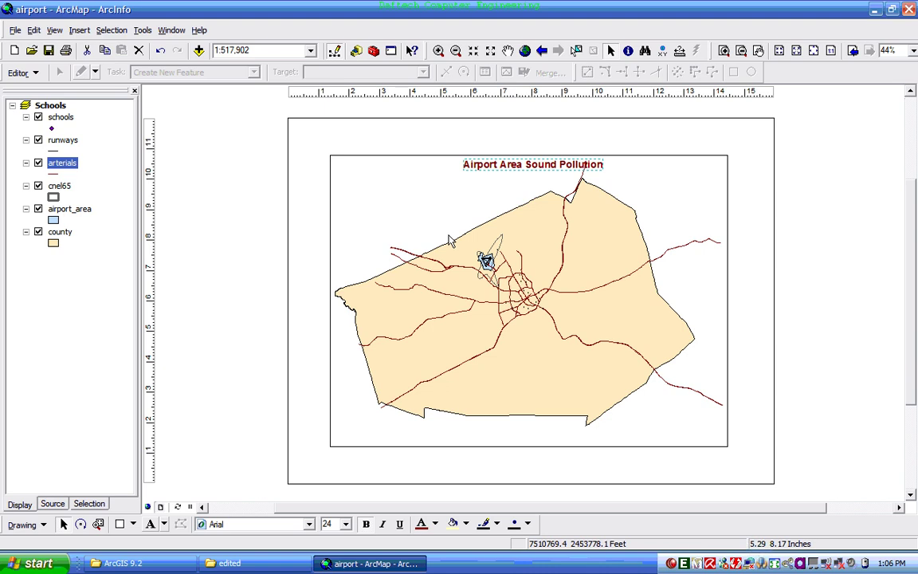
Step: Start a one-column legend with schools, runways, arterials, cnel65 and airport_area, removing county, and keep the default legend title settings
{"action": "left_click", "coordinate": [82, 31]}
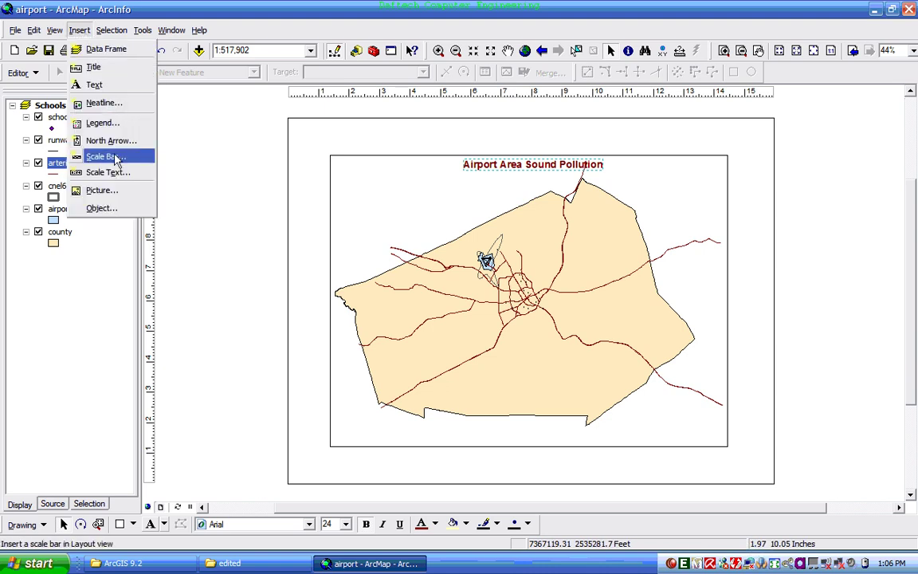
{"action": "left_click", "coordinate": [117, 126]}
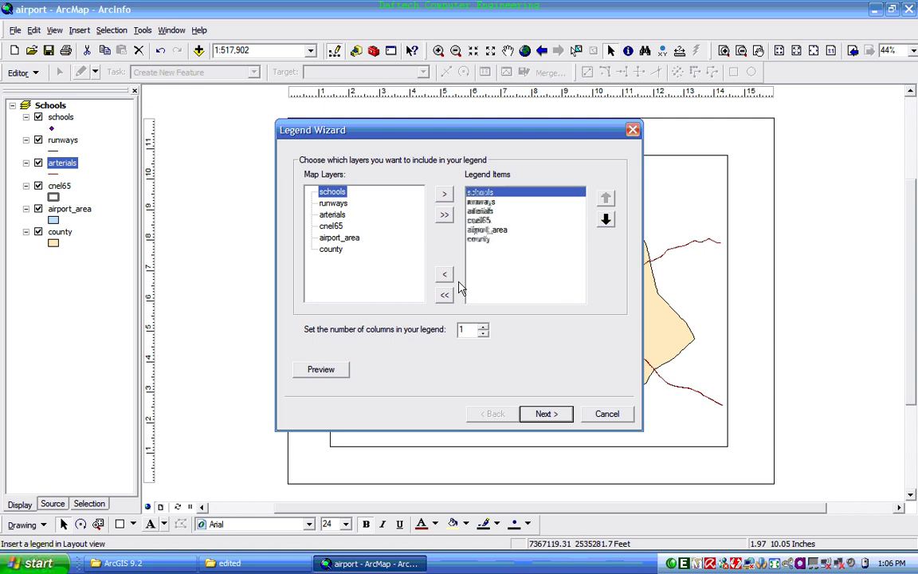
{"action": "left_click", "coordinate": [480, 240]}
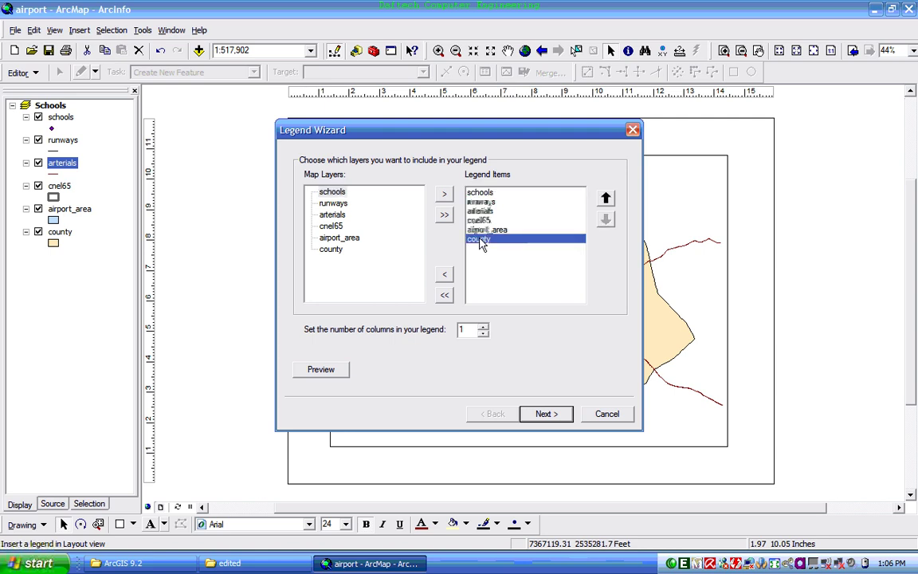
{"action": "left_click", "coordinate": [445, 276]}
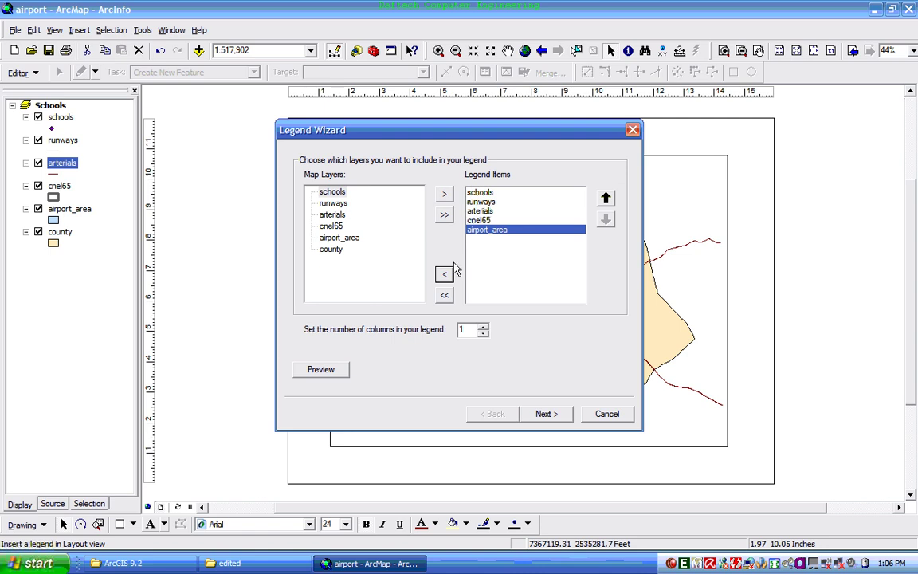
{"action": "left_click", "coordinate": [481, 221]}
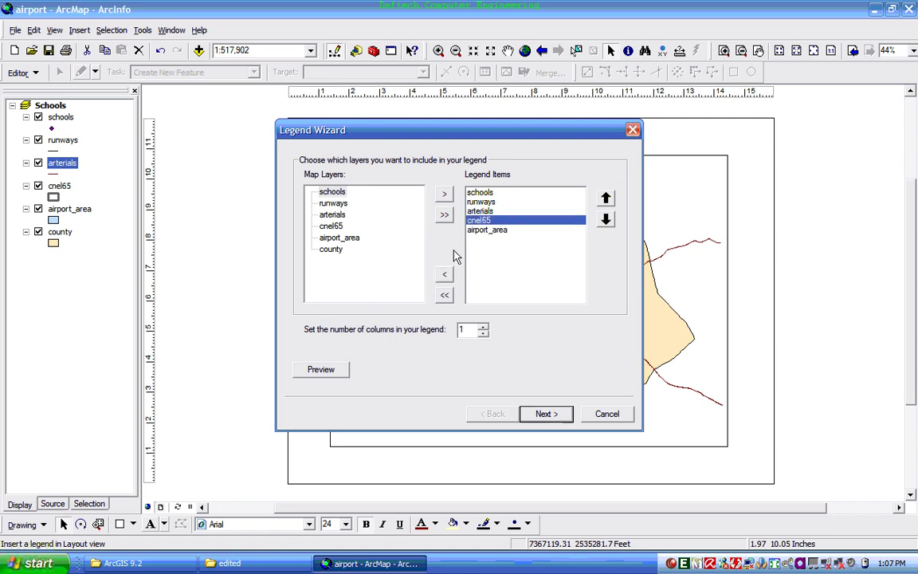
{"action": "left_click", "coordinate": [333, 227]}
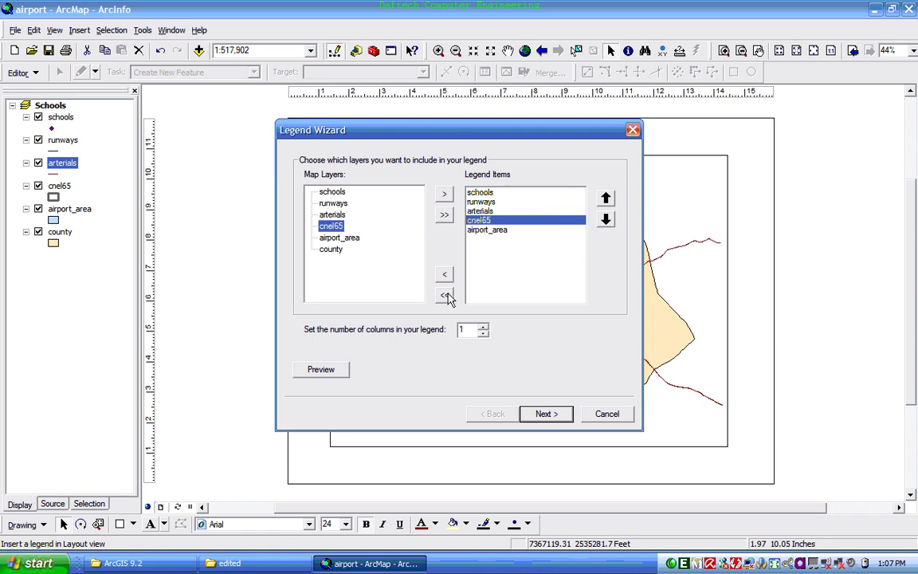
{"action": "left_click", "coordinate": [558, 414]}
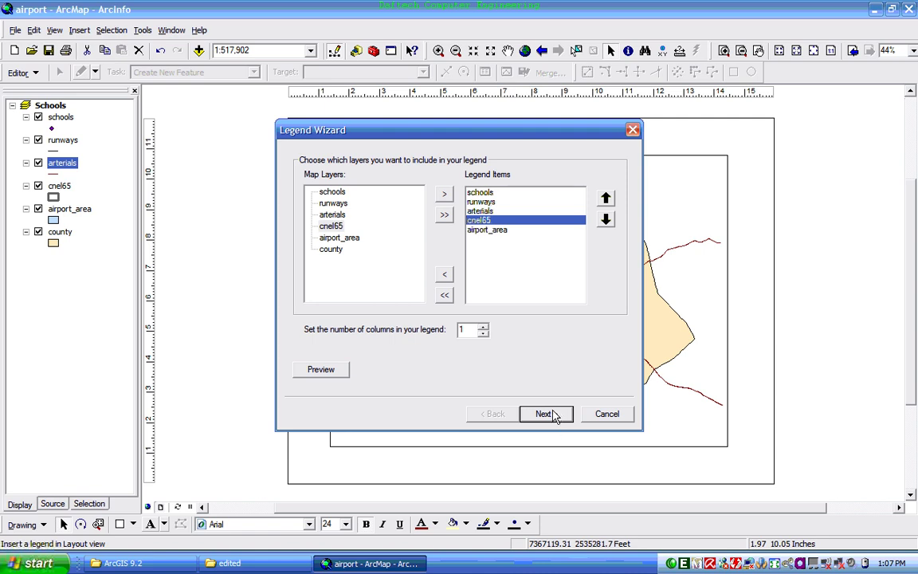
{"action": "left_click", "coordinate": [548, 416]}
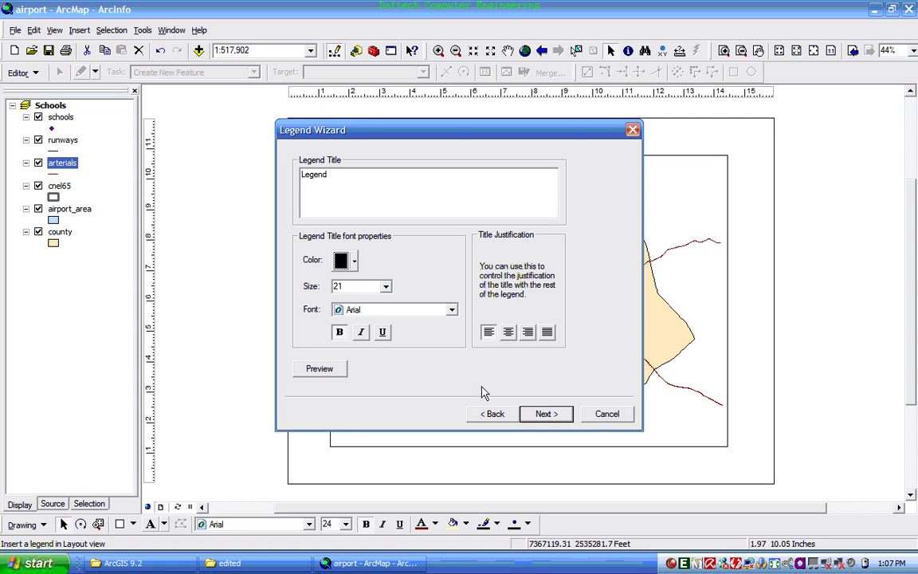
{"action": "left_click", "coordinate": [547, 415]}
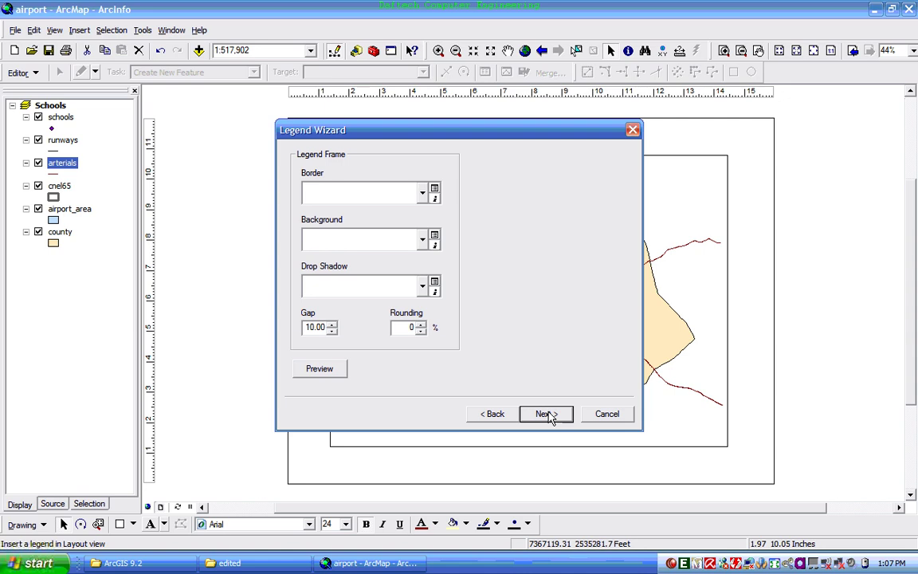
Step: Give the legend frame a solid black line border, a Lt Blue background and a Grey 50% drop shadow
{"action": "left_click", "coordinate": [423, 194]}
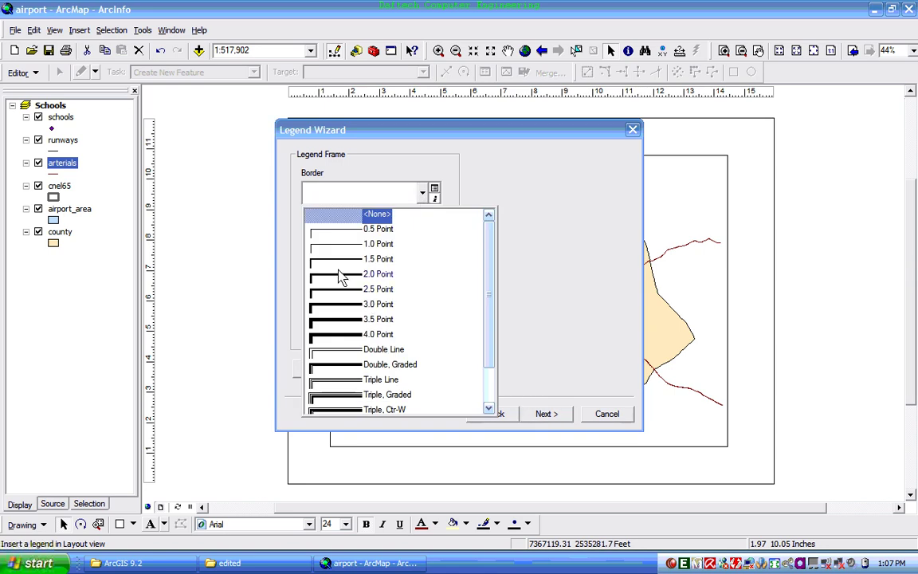
{"action": "left_click", "coordinate": [339, 267]}
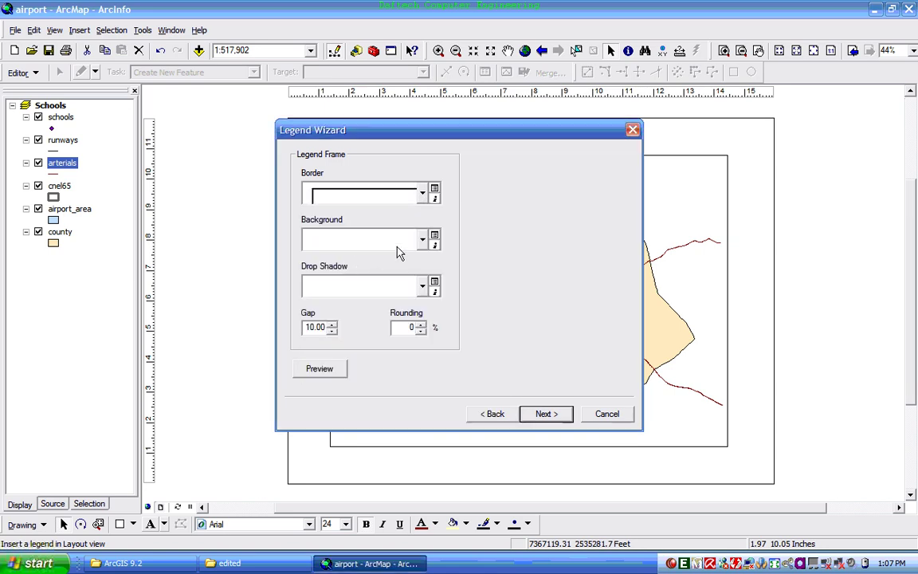
{"action": "left_click", "coordinate": [423, 242]}
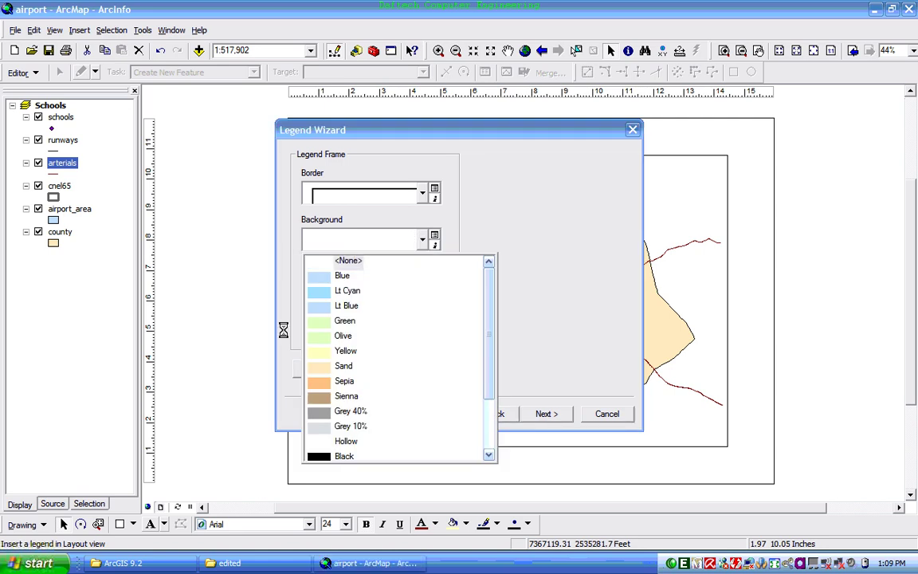
{"action": "left_click", "coordinate": [344, 306]}
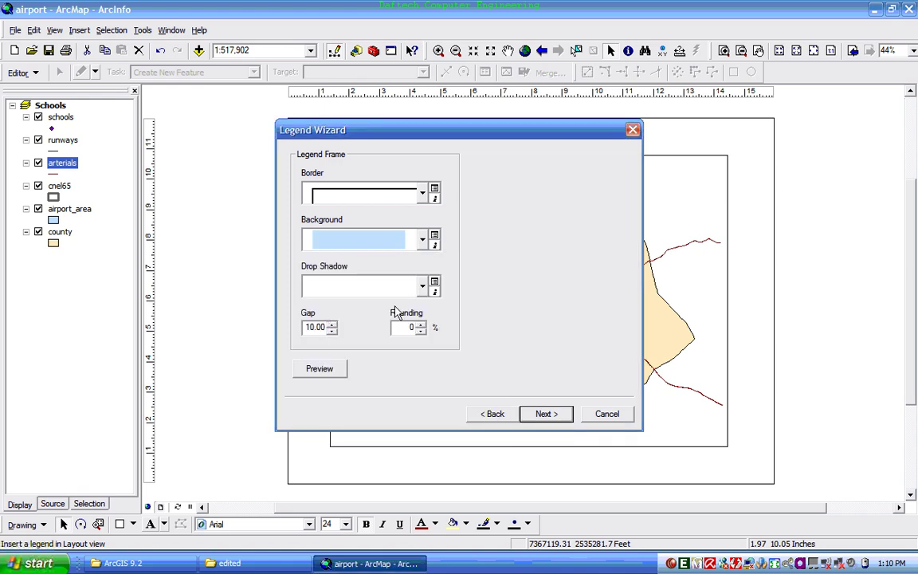
{"action": "left_click", "coordinate": [425, 288]}
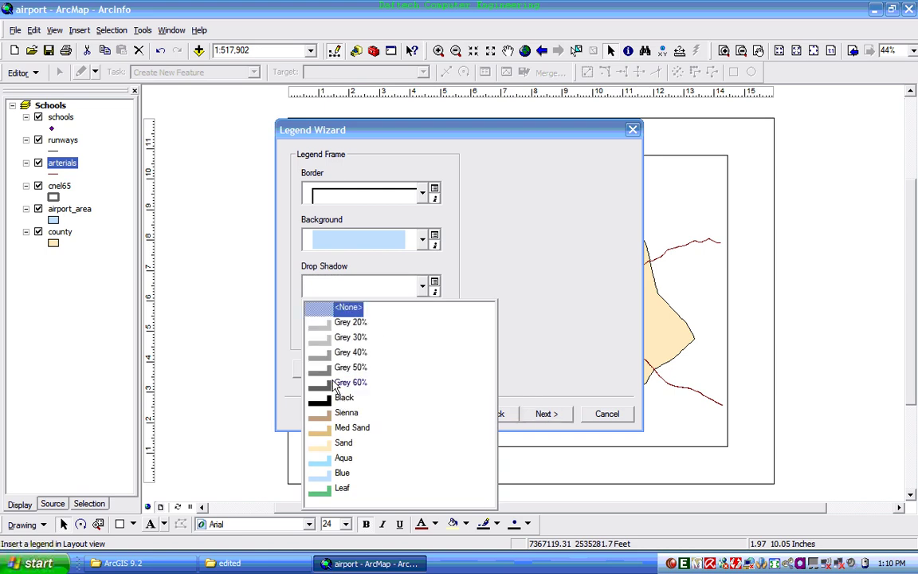
{"action": "left_click", "coordinate": [329, 368]}
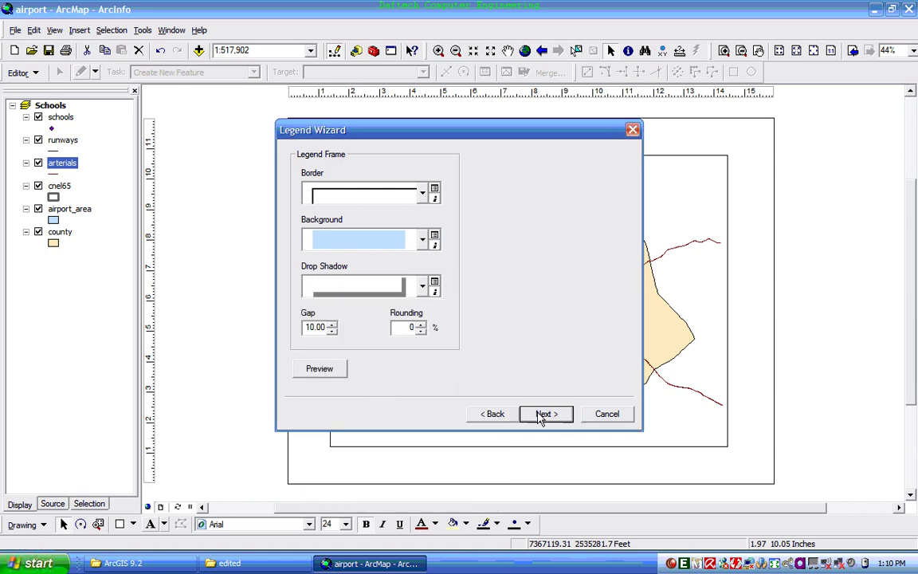
Step: Finish the legend with default patches and spacing, and place it in the lower-left corner of the data frame
{"action": "left_click", "coordinate": [543, 415]}
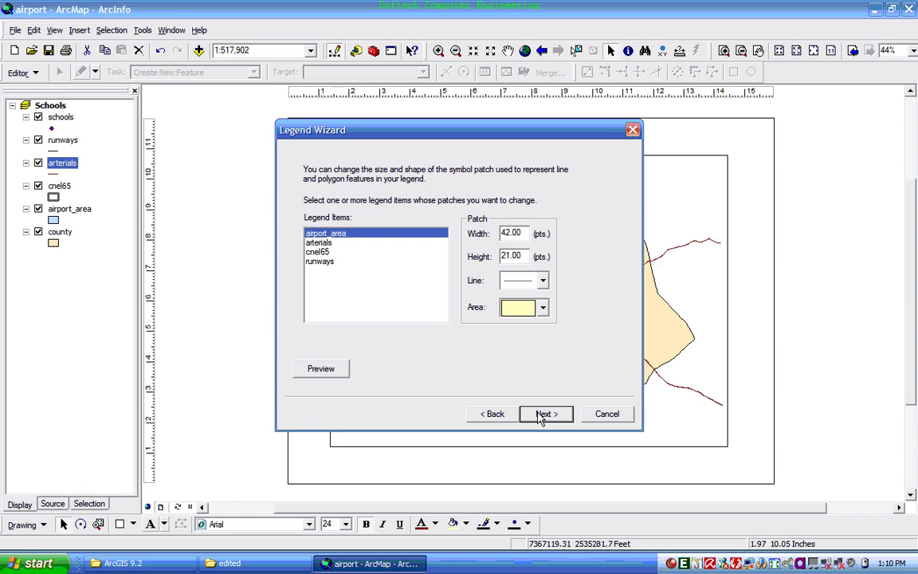
{"action": "left_click", "coordinate": [543, 414]}
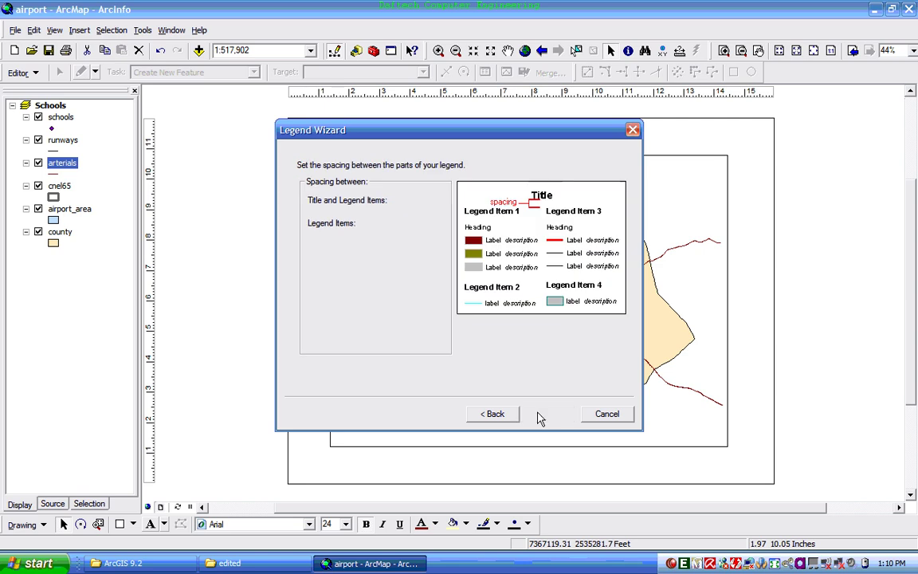
{"action": "left_click", "coordinate": [540, 415]}
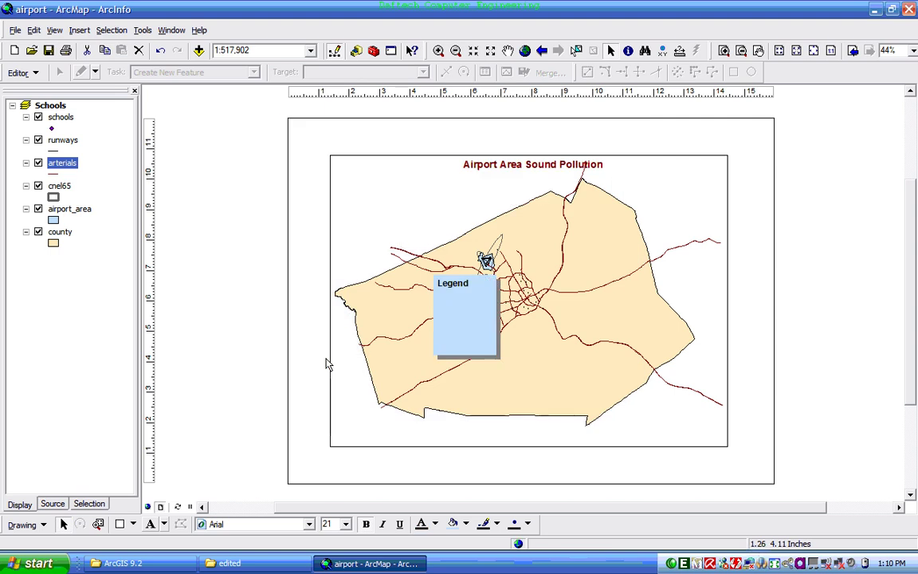
{"action": "left_click_drag", "start_coordinate": [471, 317], "coordinate": [378, 407]}
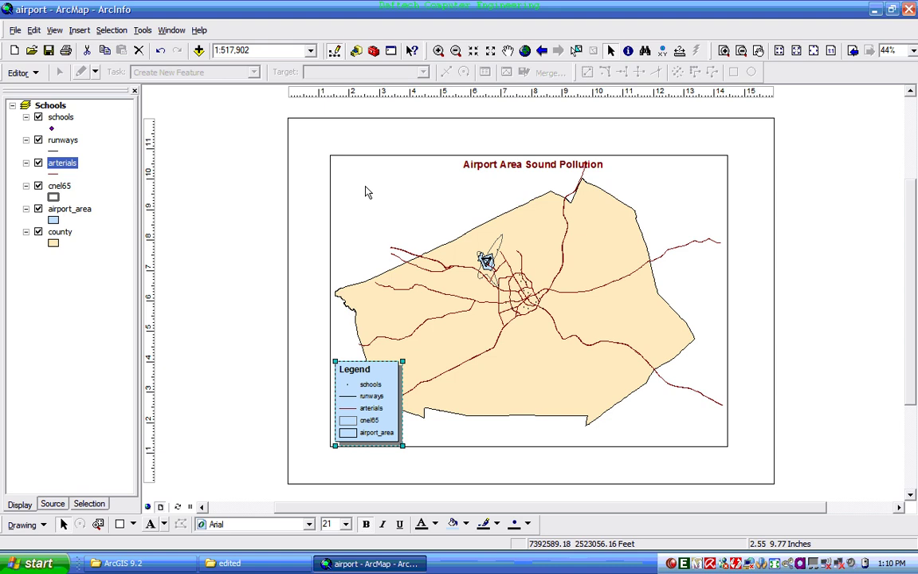
Step: Insert the ESRI North 8 north arrow and place it in the upper-right corner of the data frame
{"action": "left_click", "coordinate": [78, 31]}
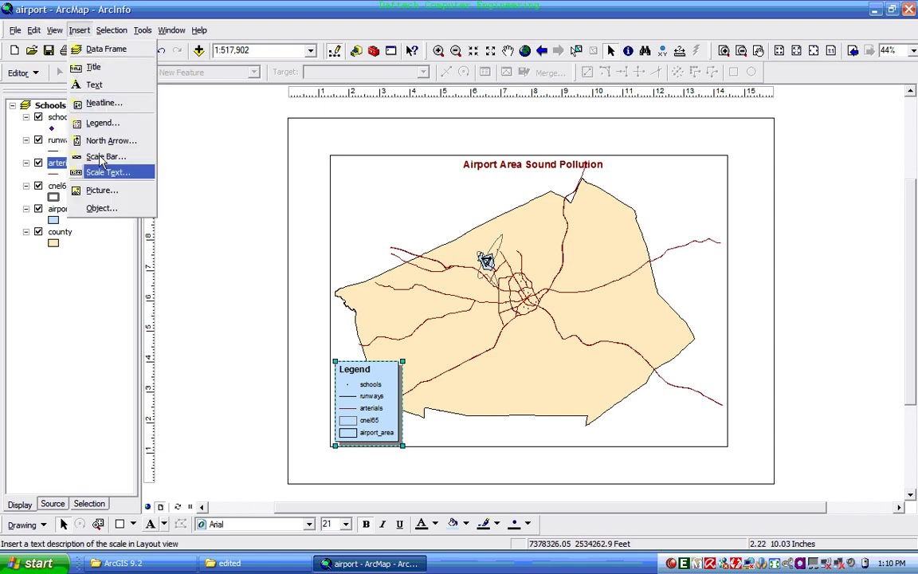
{"action": "left_click", "coordinate": [100, 141]}
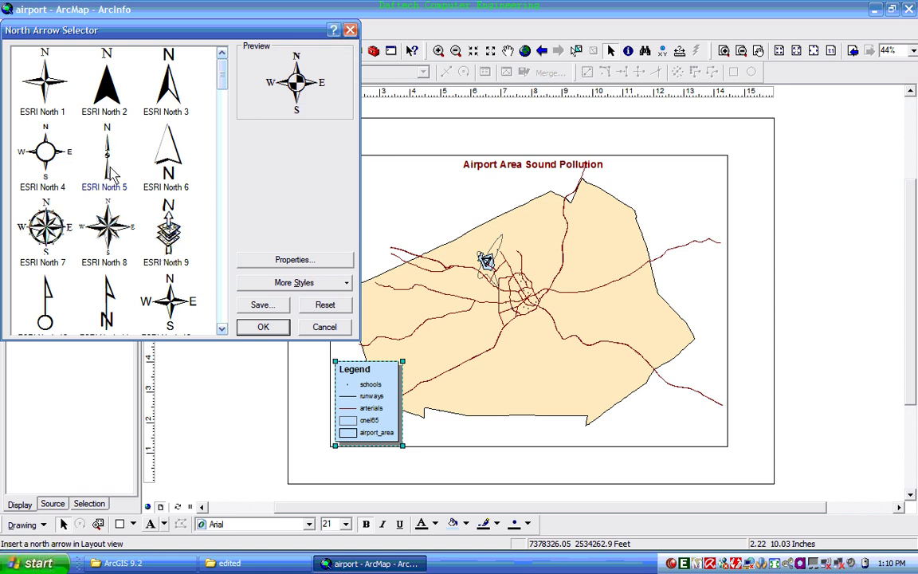
{"action": "left_click", "coordinate": [109, 168]}
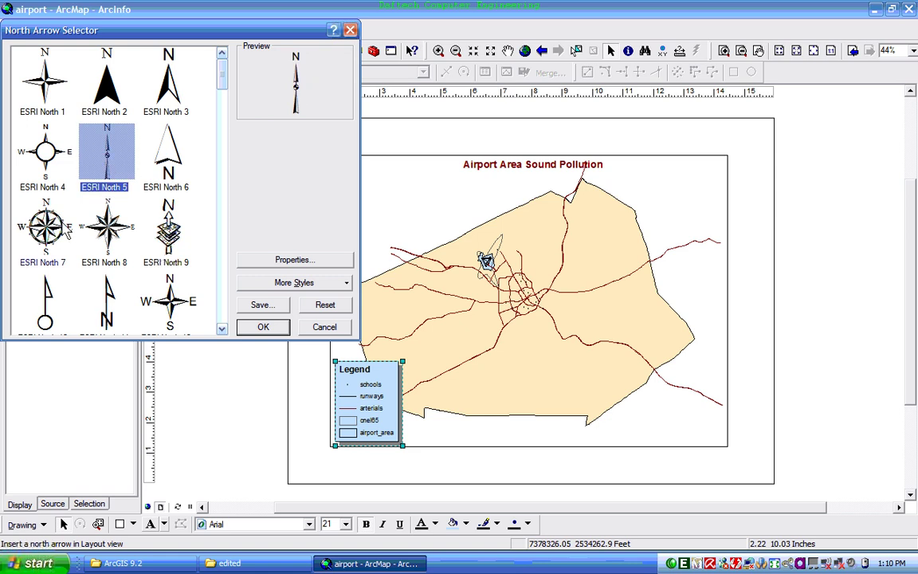
{"action": "left_click", "coordinate": [96, 219]}
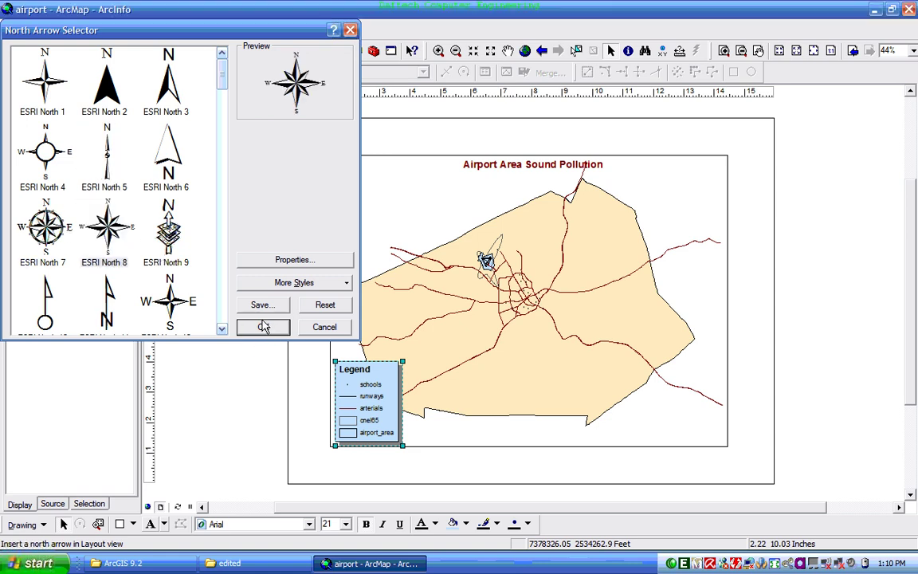
{"action": "left_click", "coordinate": [263, 327]}
{"action": "left_click_drag", "start_coordinate": [454, 330], "coordinate": [691, 206]}
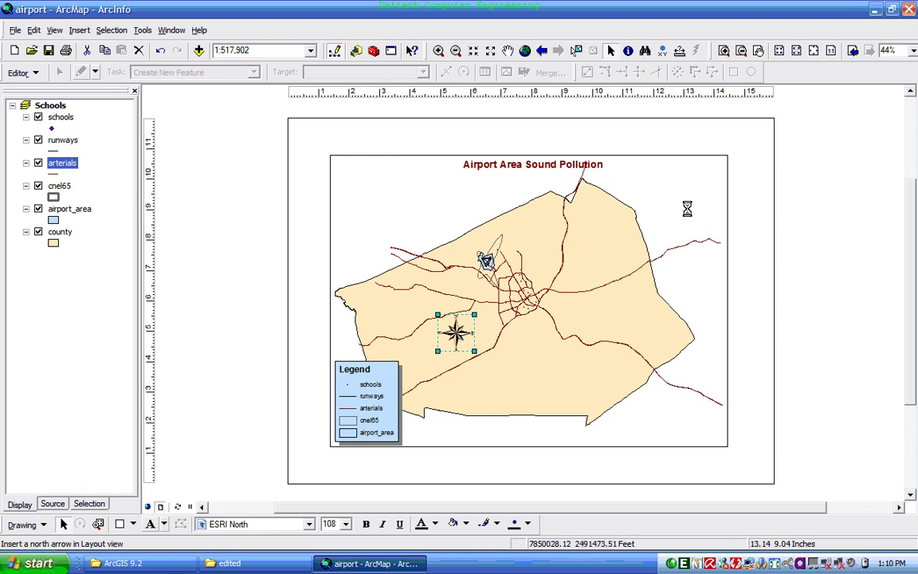
Step: Insert a Stepped Scale Line scale bar and place it at the bottom center of the data frame
{"action": "left_click", "coordinate": [79, 30]}
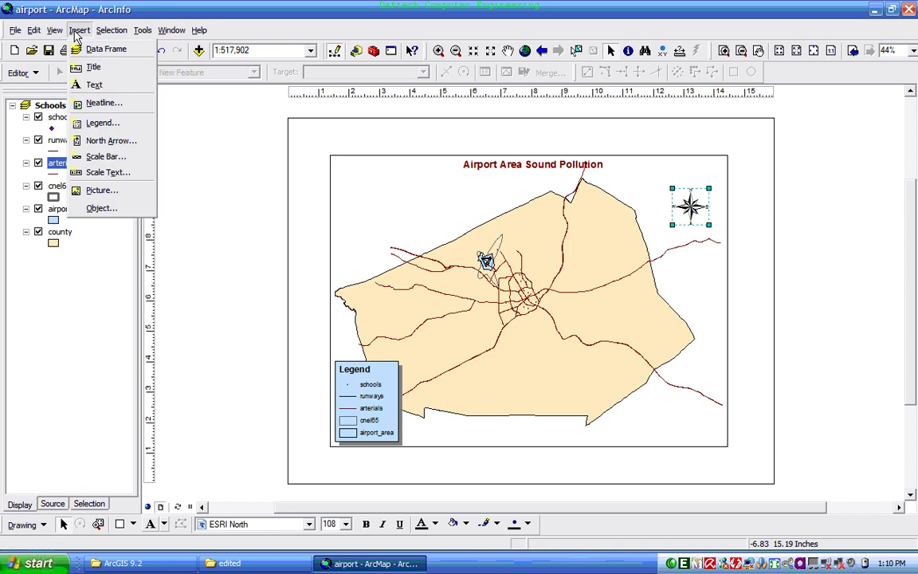
{"action": "left_click", "coordinate": [101, 157]}
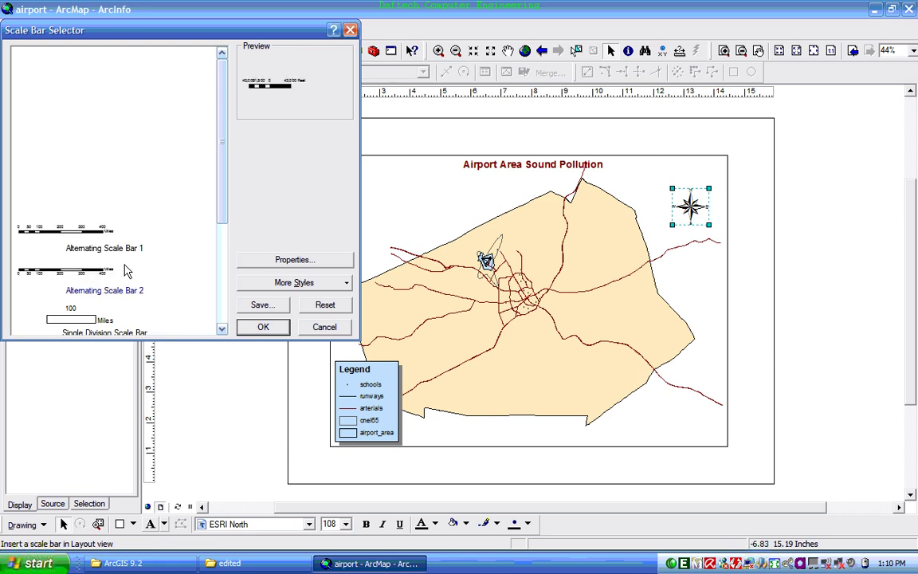
{"action": "left_click", "coordinate": [67, 233]}
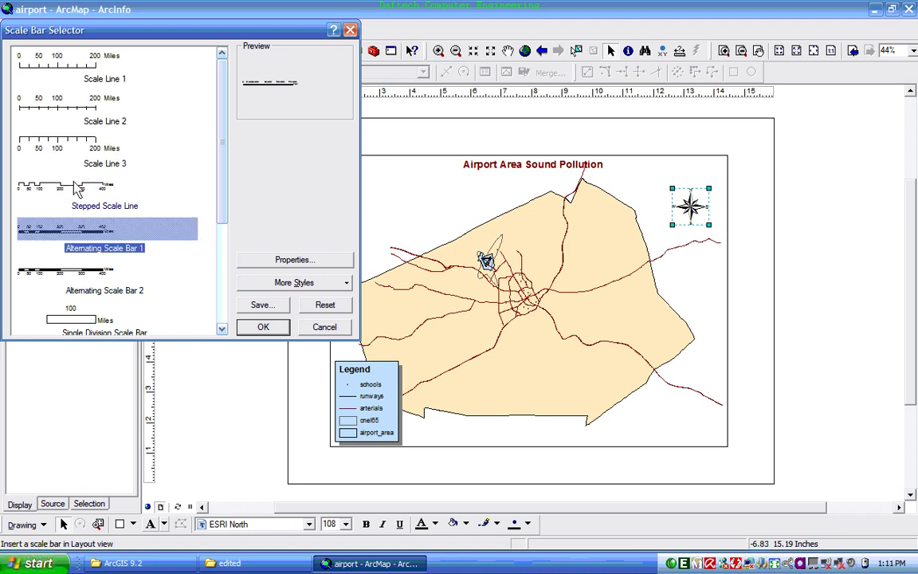
{"action": "left_click", "coordinate": [75, 186]}
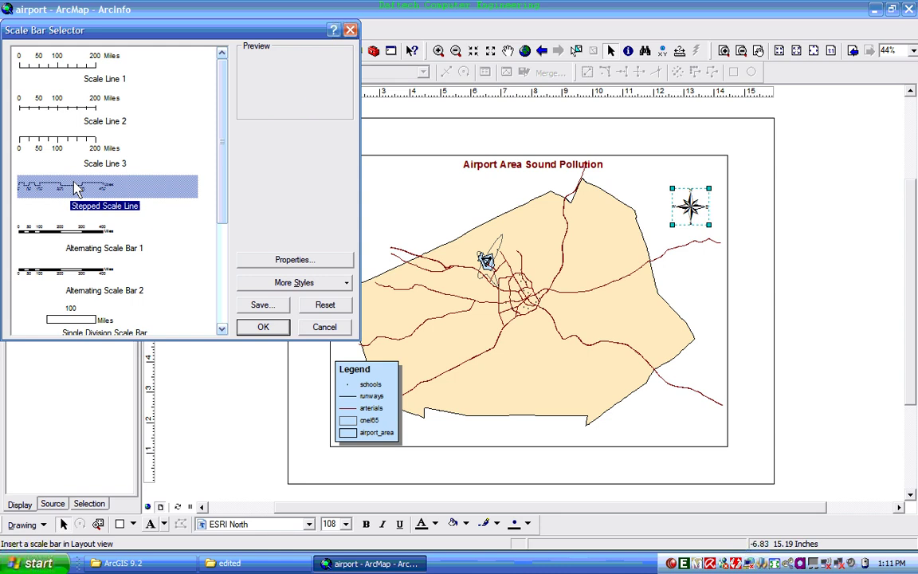
{"action": "left_click", "coordinate": [271, 332]}
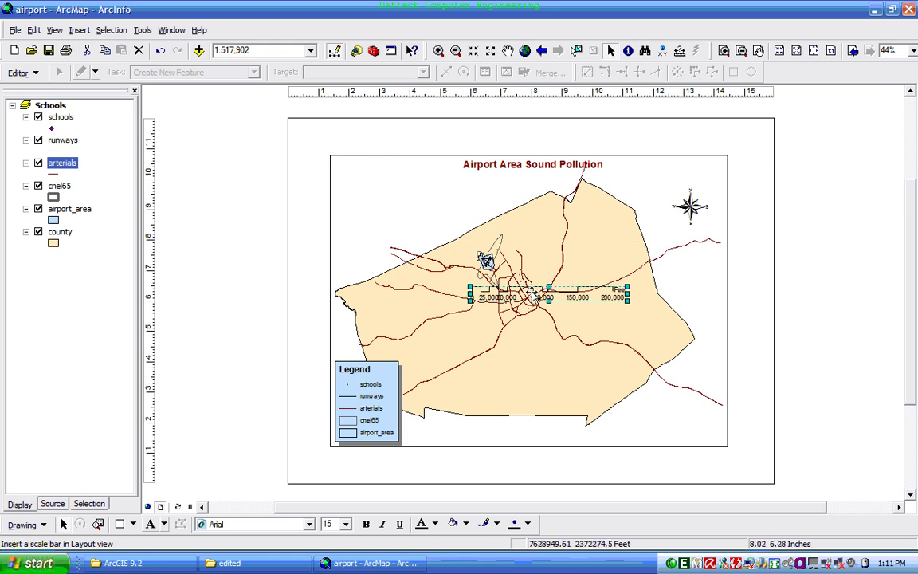
{"action": "left_click_drag", "start_coordinate": [534, 297], "coordinate": [517, 435]}
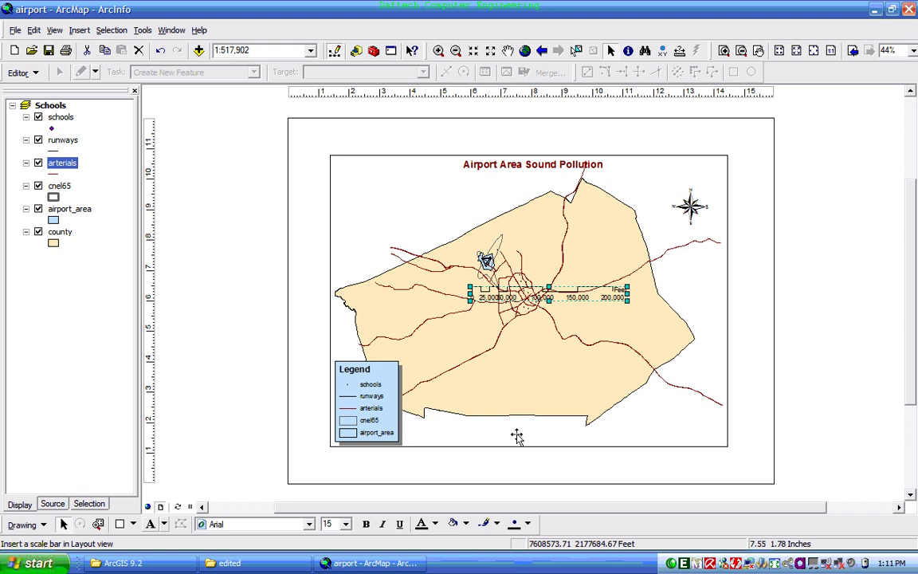
{"action": "left_click", "coordinate": [255, 248]}
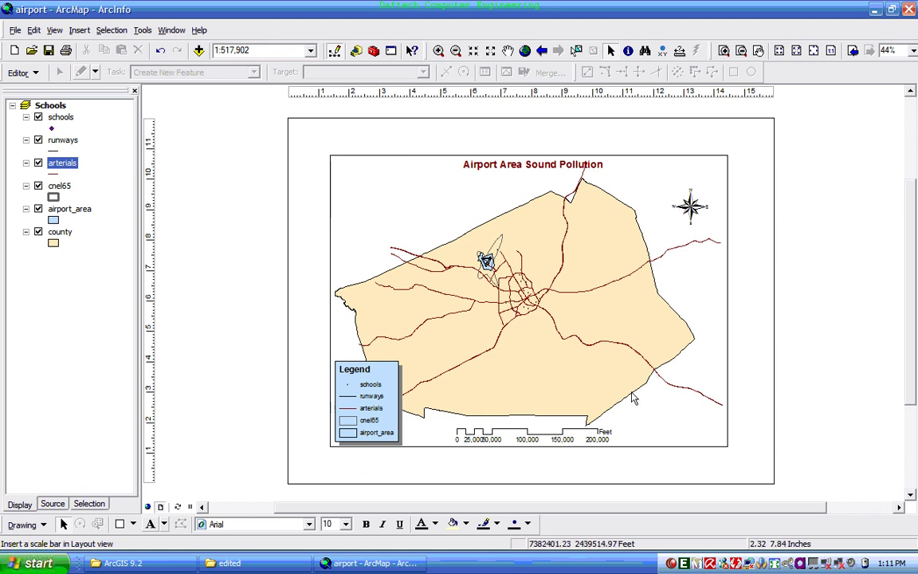
Step: Start a labeled graticule for the data frame with parallels and meridians every 0 degrees 15 minutes
{"action": "left_click", "coordinate": [79, 30]}
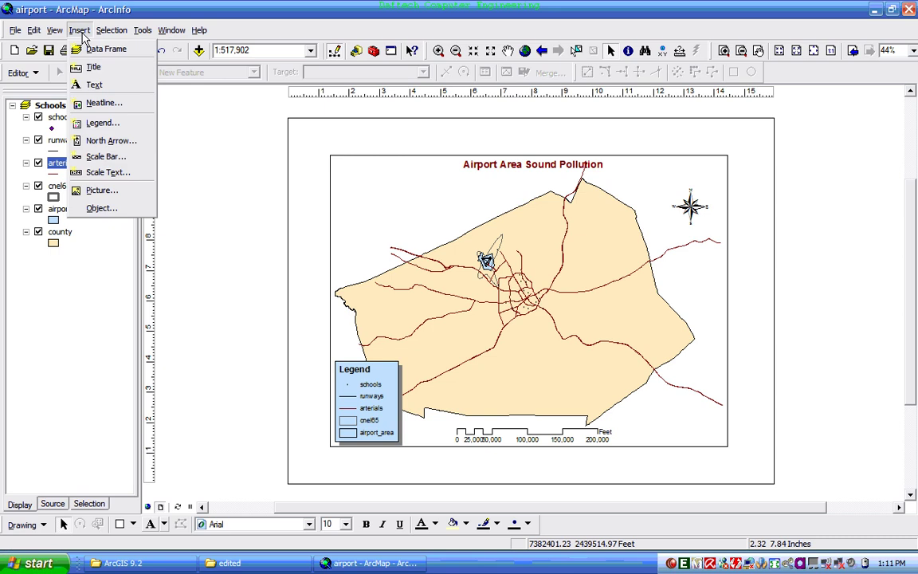
{"action": "mouse_move", "coordinate": [55, 32]}
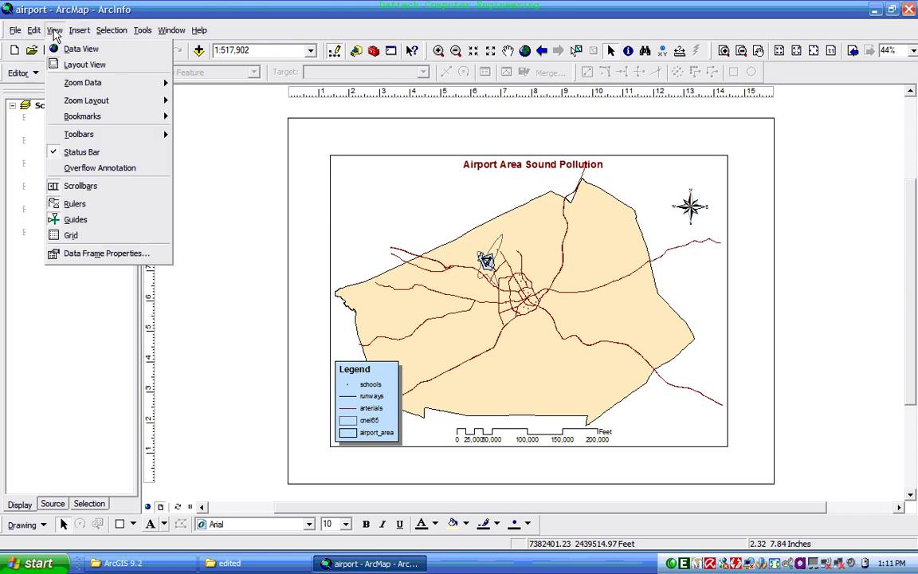
{"action": "left_click", "coordinate": [86, 254]}
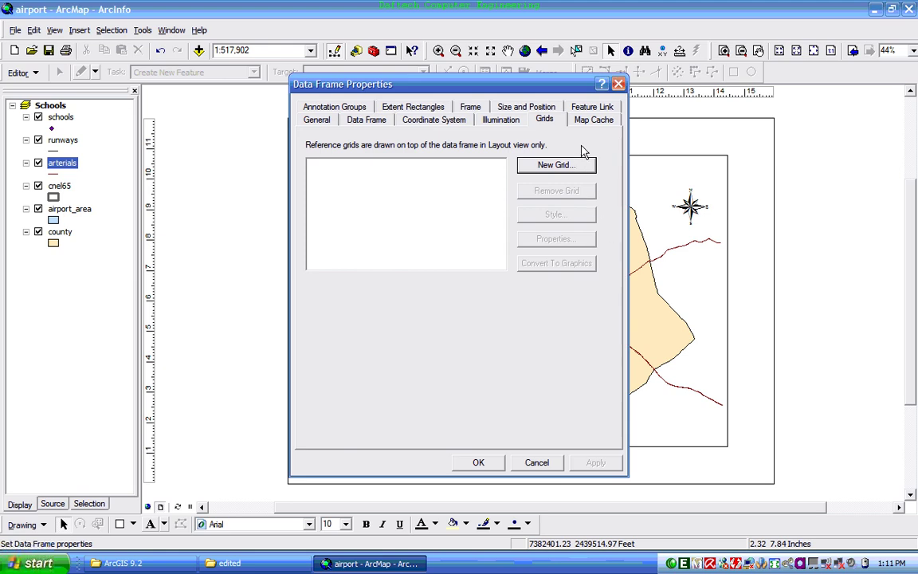
{"action": "left_click", "coordinate": [555, 165]}
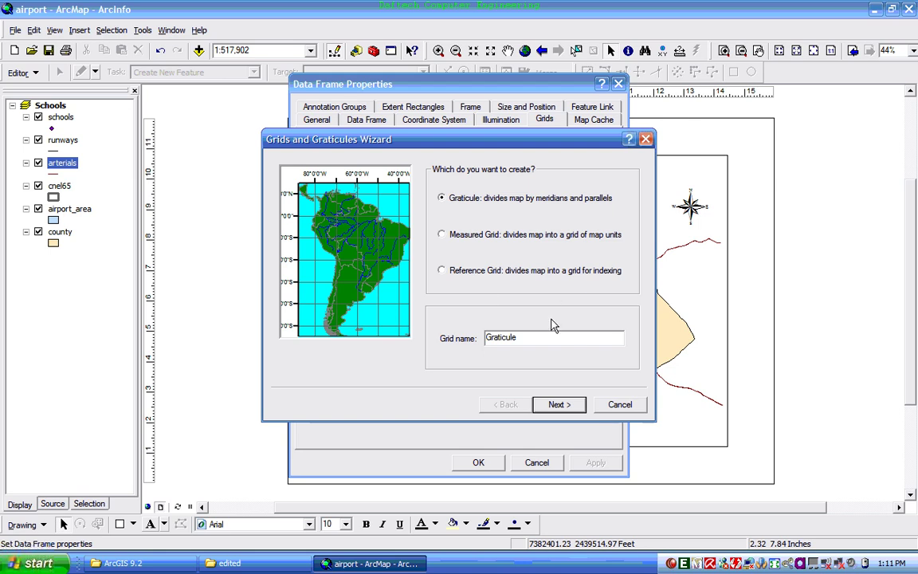
{"action": "left_click", "coordinate": [570, 406]}
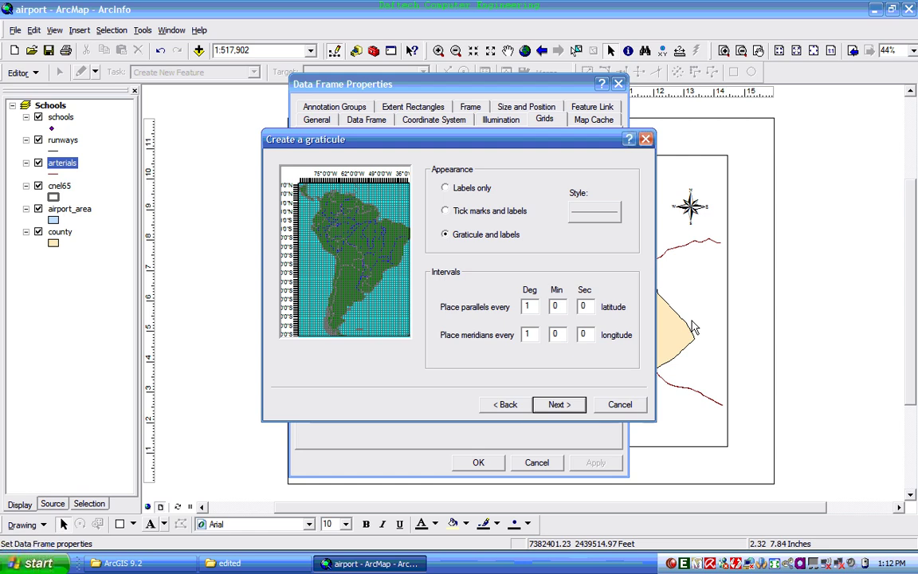
{"action": "double_click", "coordinate": [536, 306]}
{"action": "type", "text": "0"}
{"action": "double_click", "coordinate": [528, 333]}
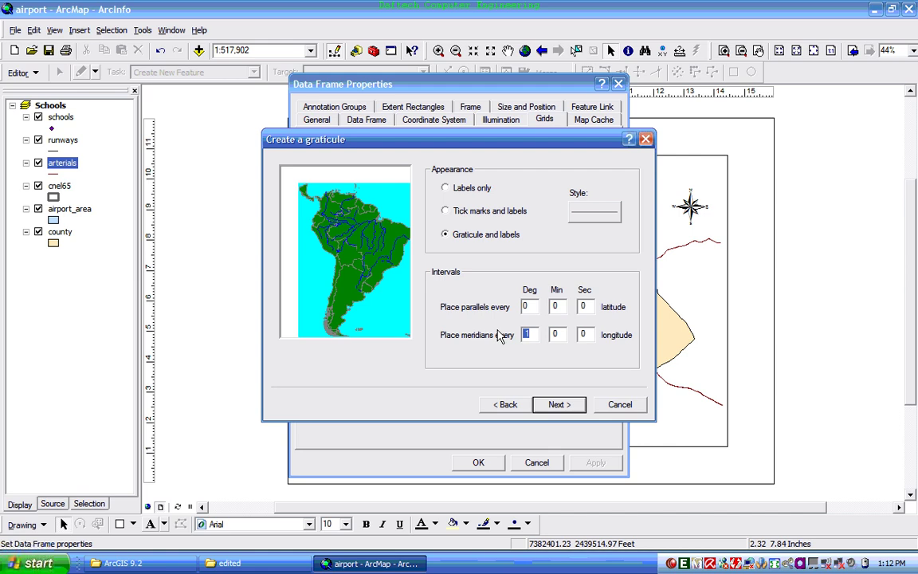
{"action": "type", "text": "0"}
{"action": "double_click", "coordinate": [560, 307]}
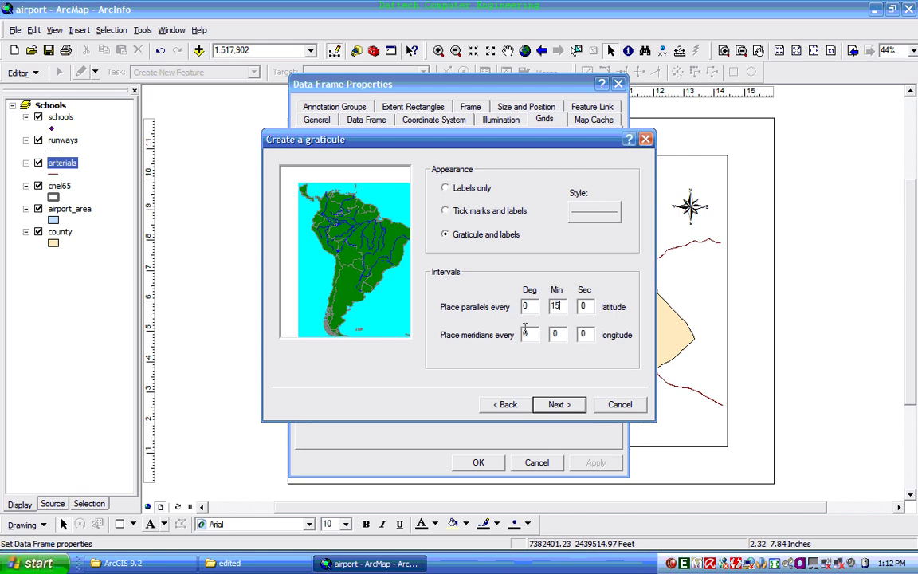
{"action": "double_click", "coordinate": [555, 334]}
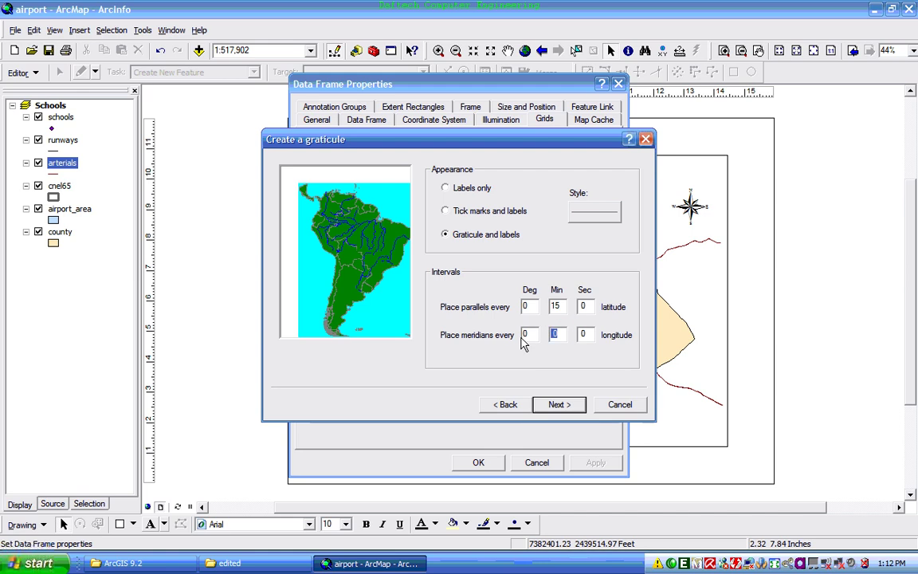
{"action": "type", "text": "15"}
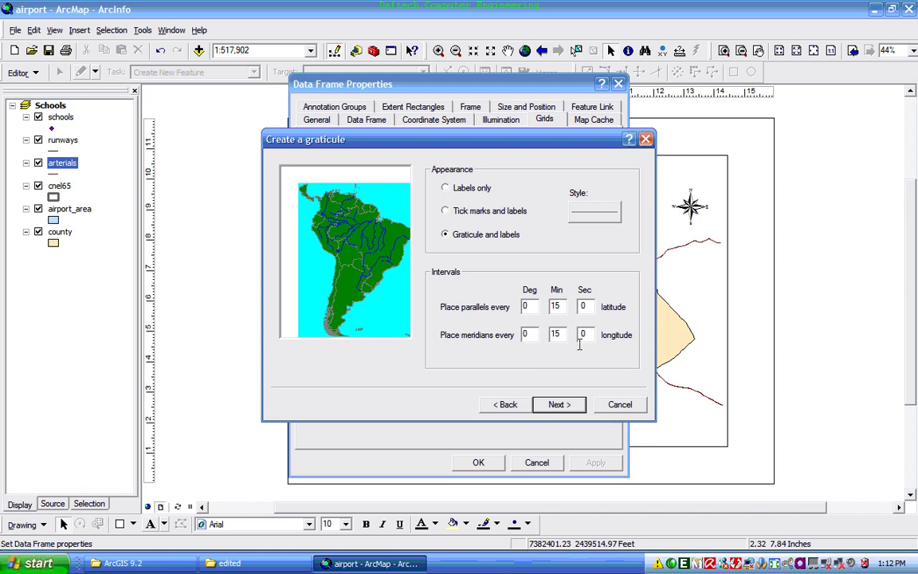
{"action": "left_click", "coordinate": [562, 406]}
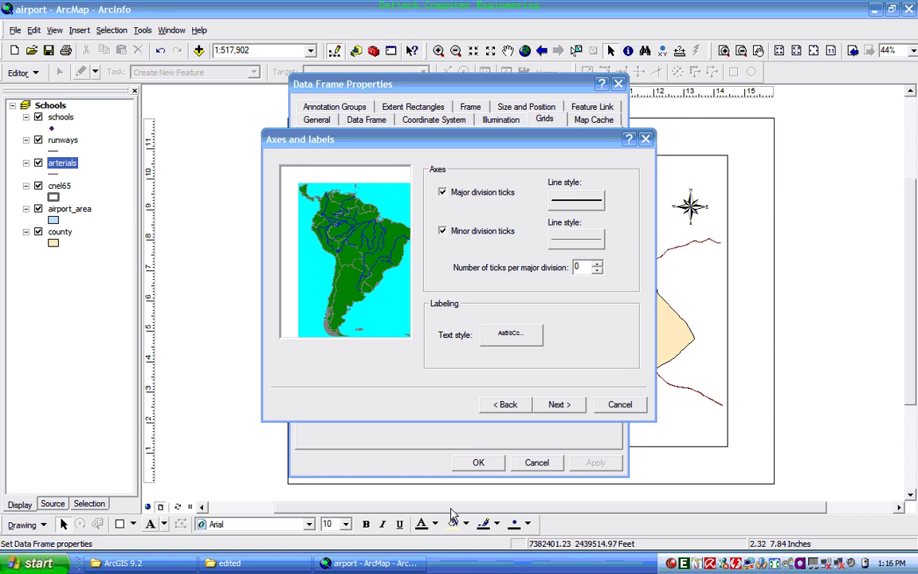
Step: Finish the graticule with default axes and labels, a simple edge border and a neatline outside the grid, and apply it to the data frame
{"action": "left_click", "coordinate": [558, 405]}
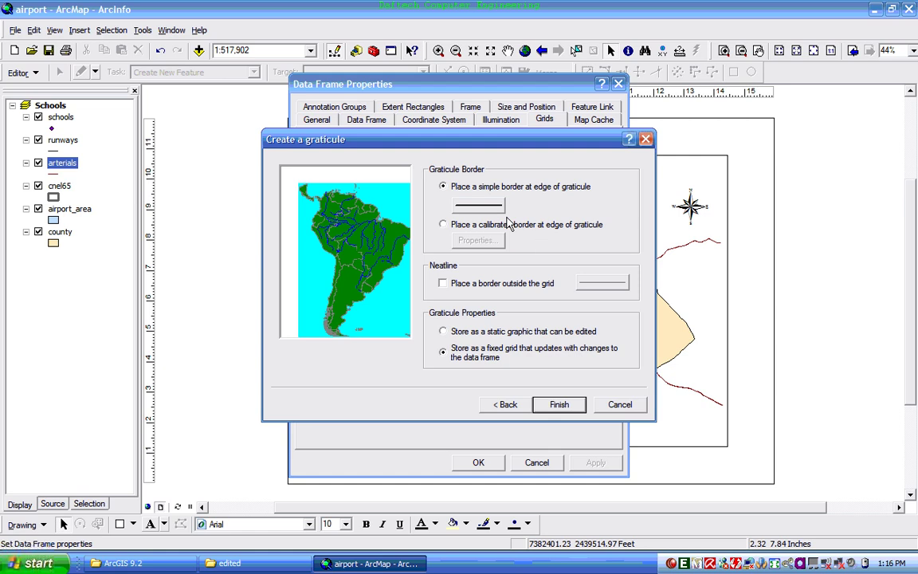
{"action": "left_click", "coordinate": [444, 286]}
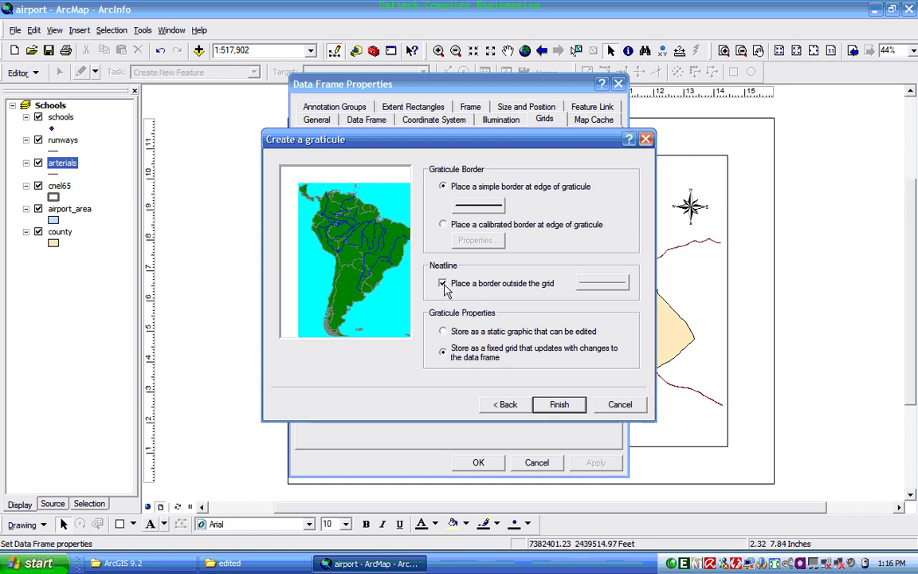
{"action": "left_click", "coordinate": [558, 407]}
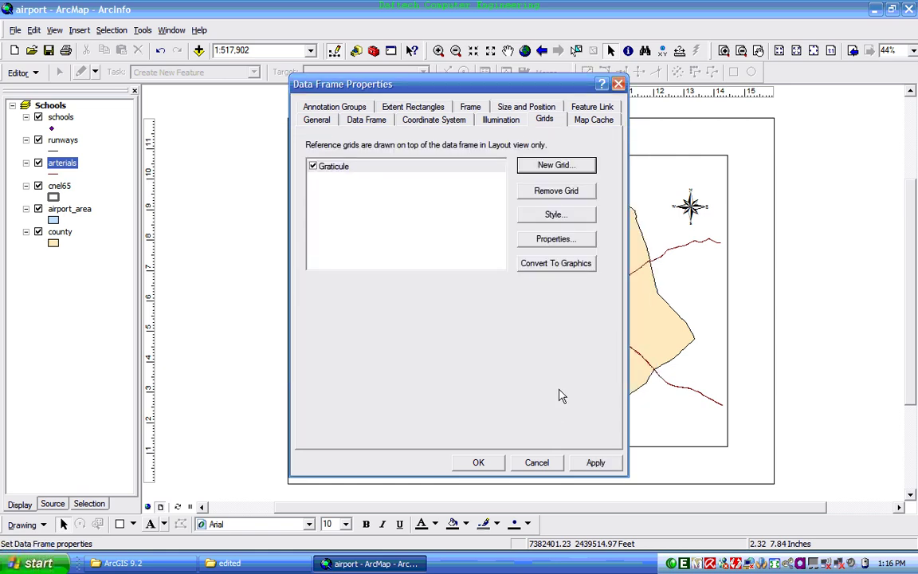
{"action": "left_click", "coordinate": [375, 174]}
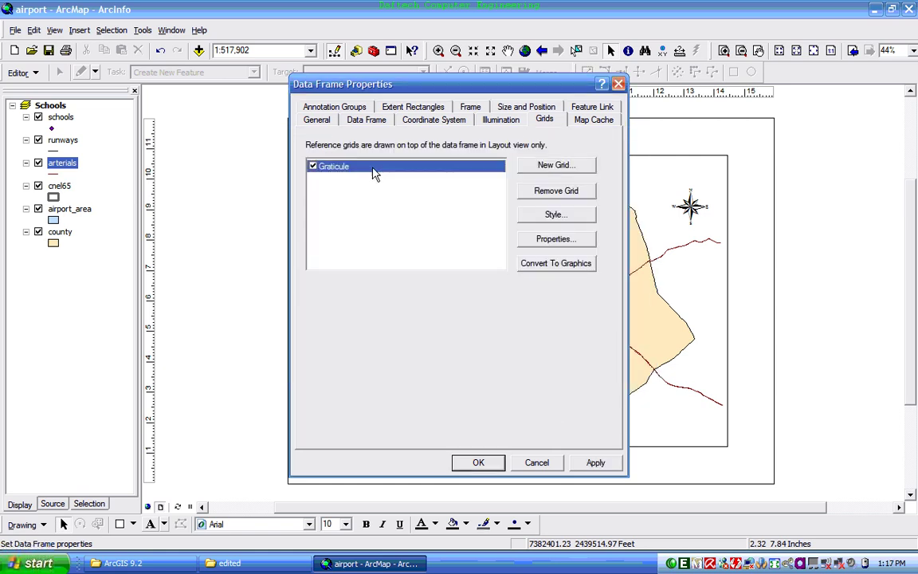
{"action": "left_click", "coordinate": [369, 189]}
{"action": "left_click", "coordinate": [360, 171]}
{"action": "left_click", "coordinate": [604, 468]}
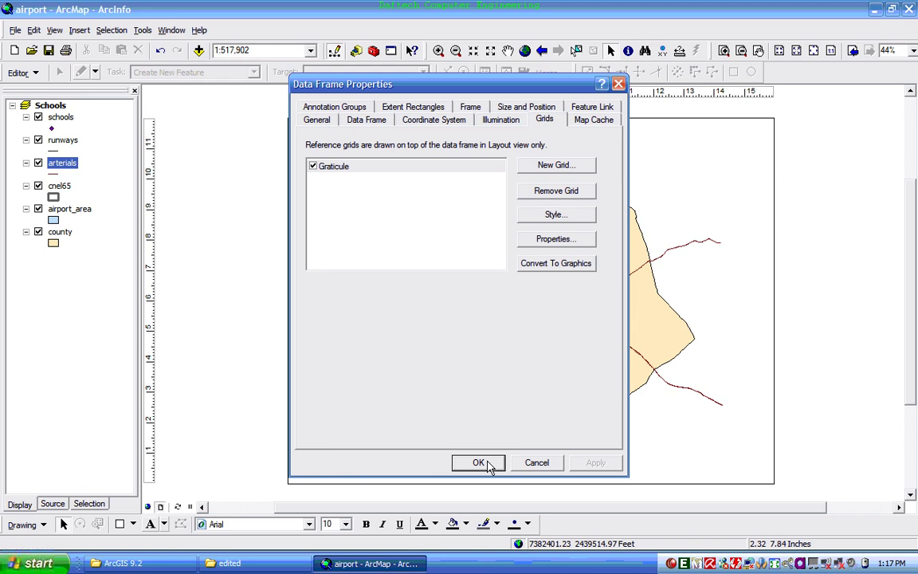
{"action": "left_click", "coordinate": [487, 464]}
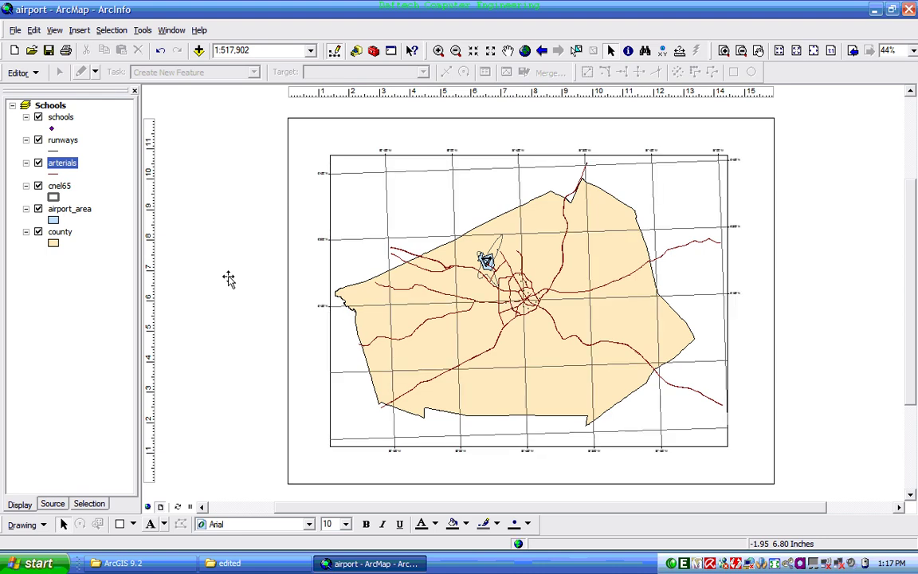
{"action": "key", "text": "ctrl+v"}
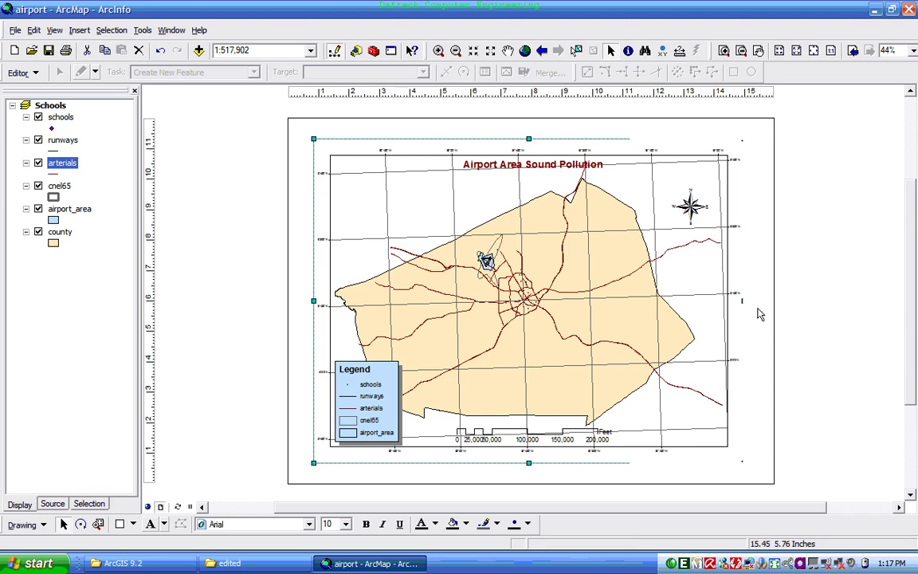
{"action": "left_click", "coordinate": [855, 325]}
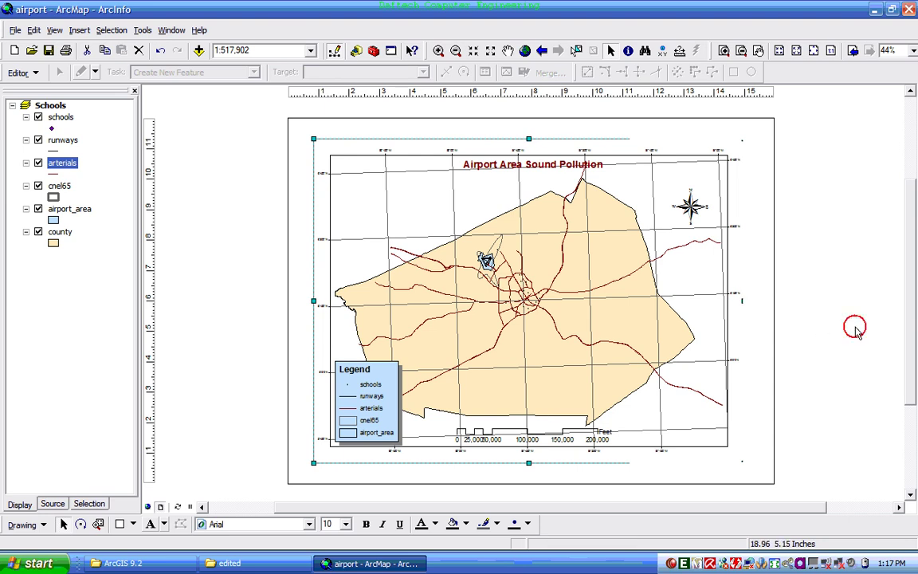
{"action": "left_click", "coordinate": [696, 277]}
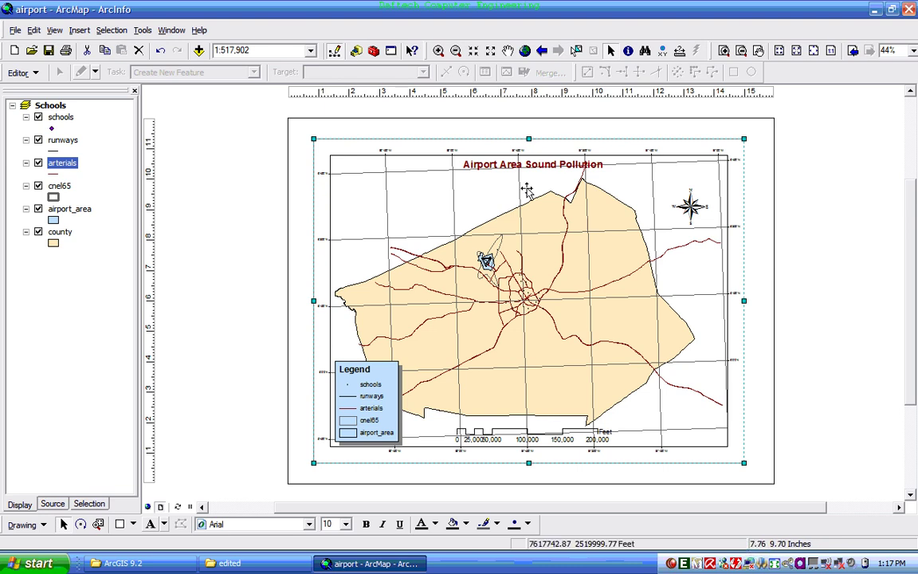
Step: Review the print settings for the map layout without printing it
{"action": "left_click", "coordinate": [15, 30]}
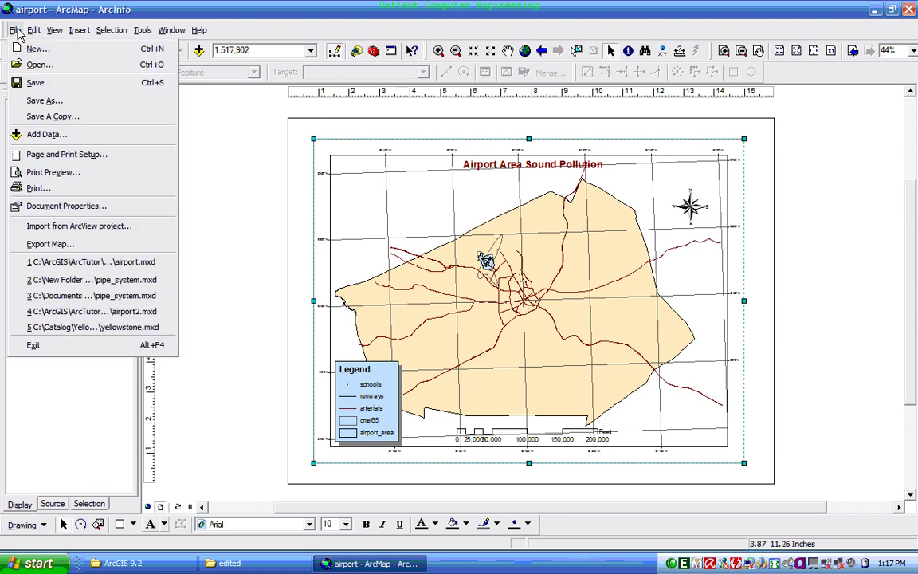
{"action": "left_click", "coordinate": [36, 188]}
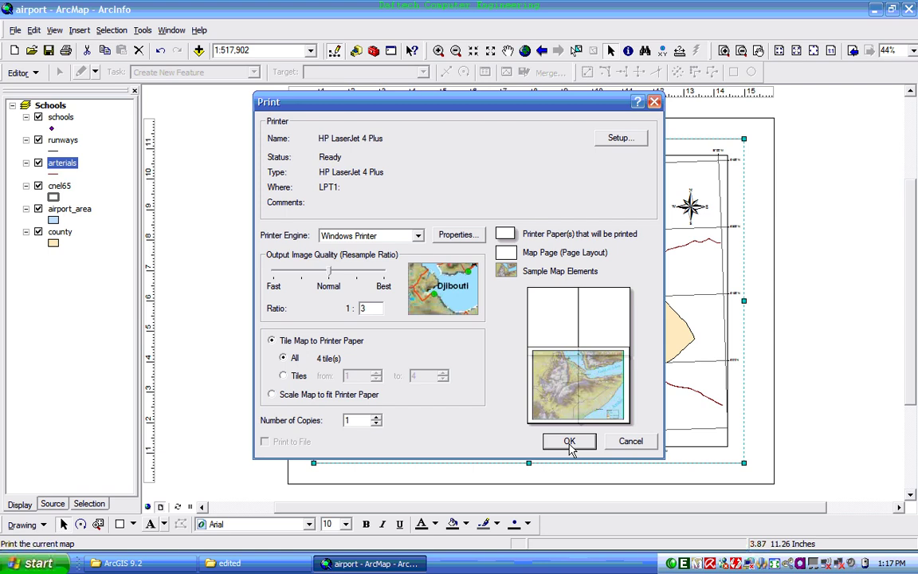
{"action": "left_click", "coordinate": [615, 445]}
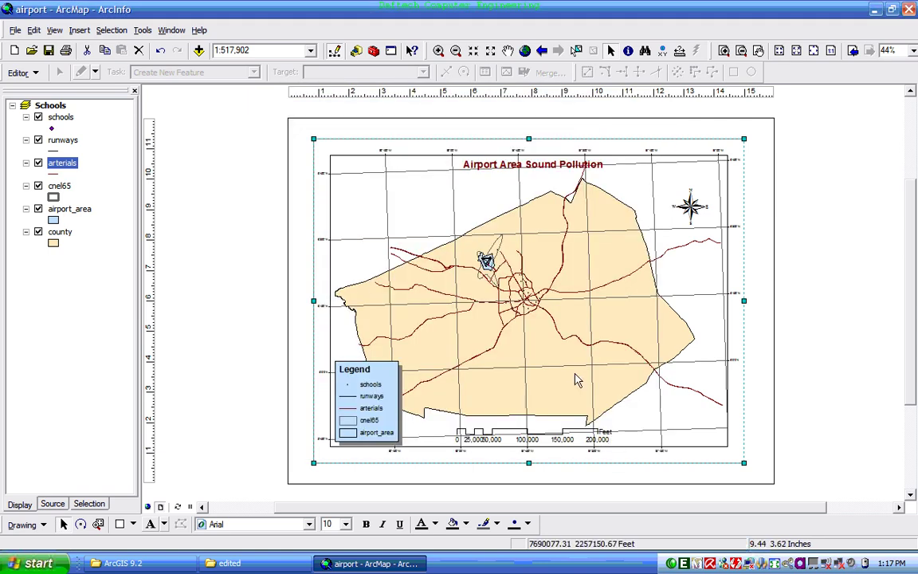
{"action": "left_click", "coordinate": [15, 30]}
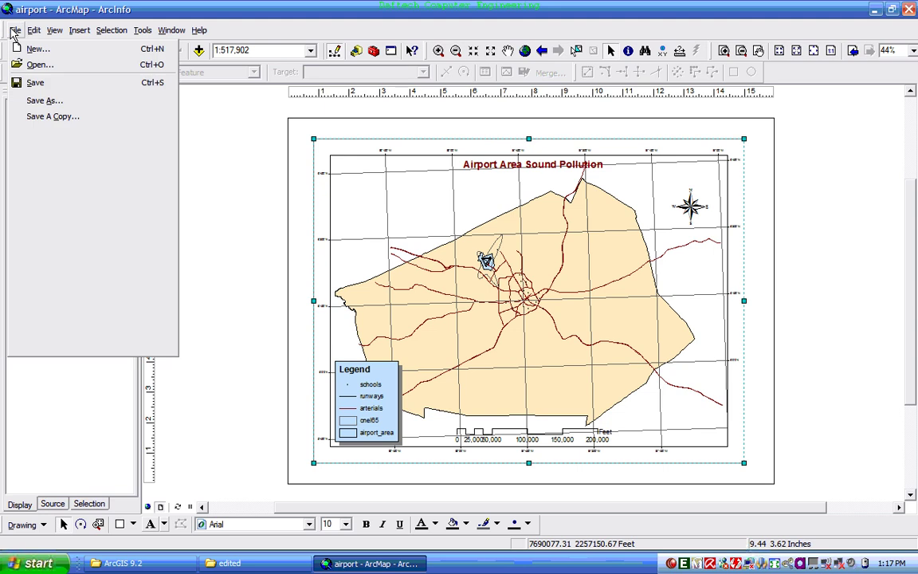
{"action": "left_click", "coordinate": [44, 102]}
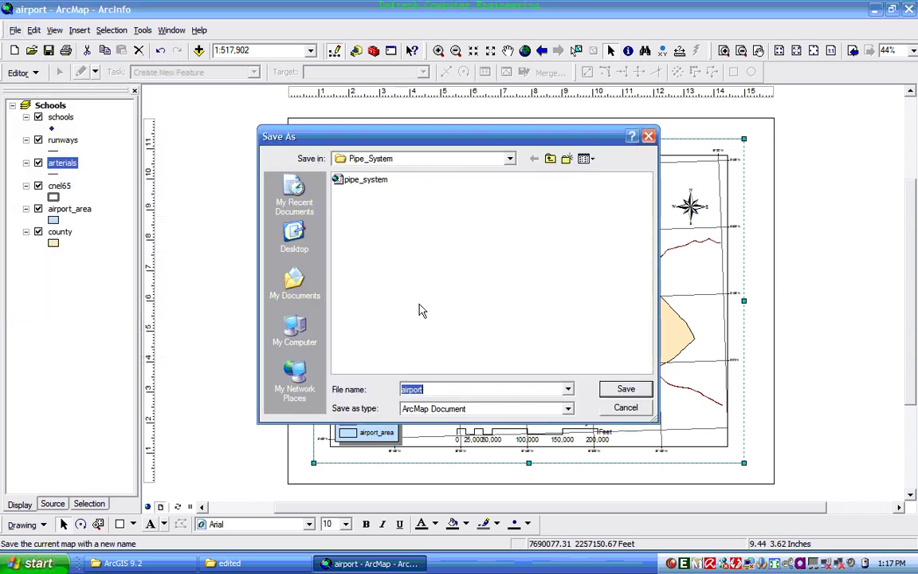
{"action": "left_click", "coordinate": [510, 159]}
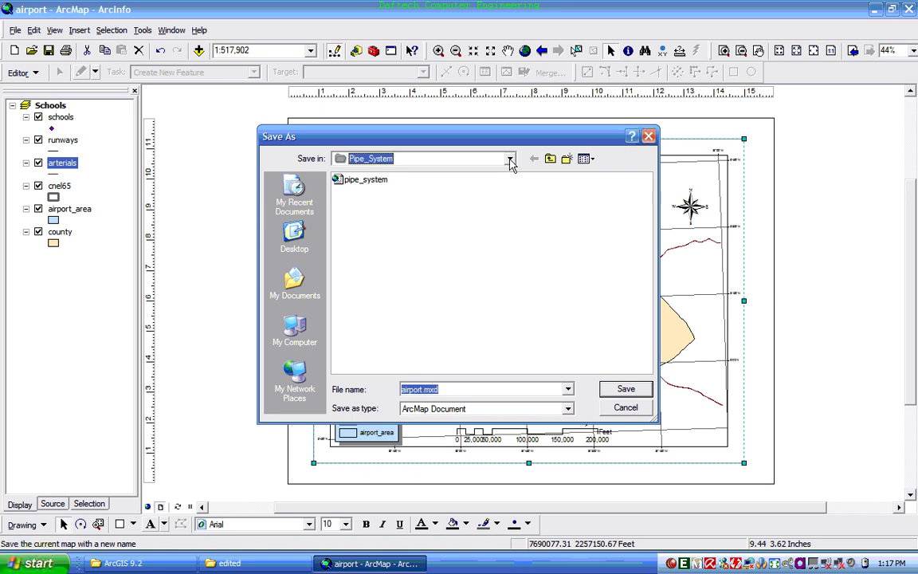
{"action": "left_click", "coordinate": [509, 158]}
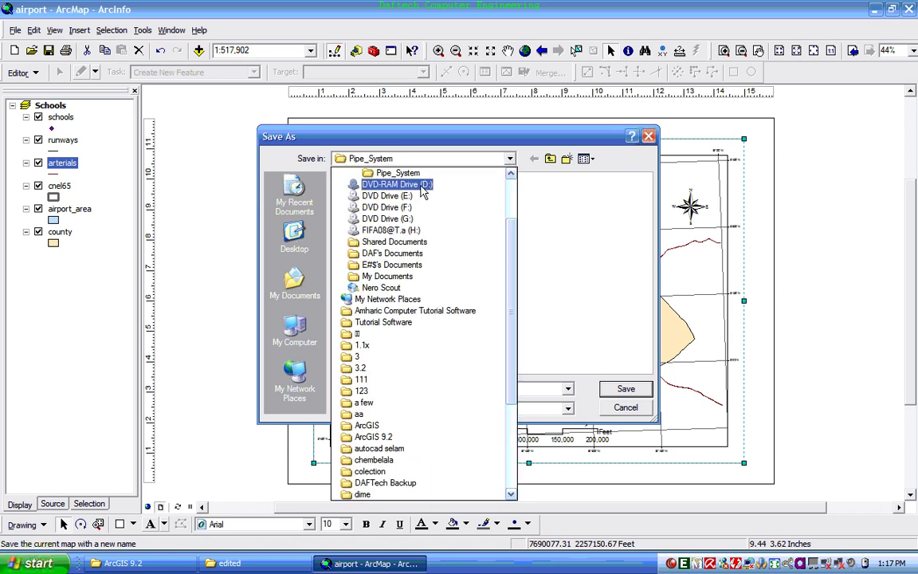
{"action": "left_click", "coordinate": [438, 145]}
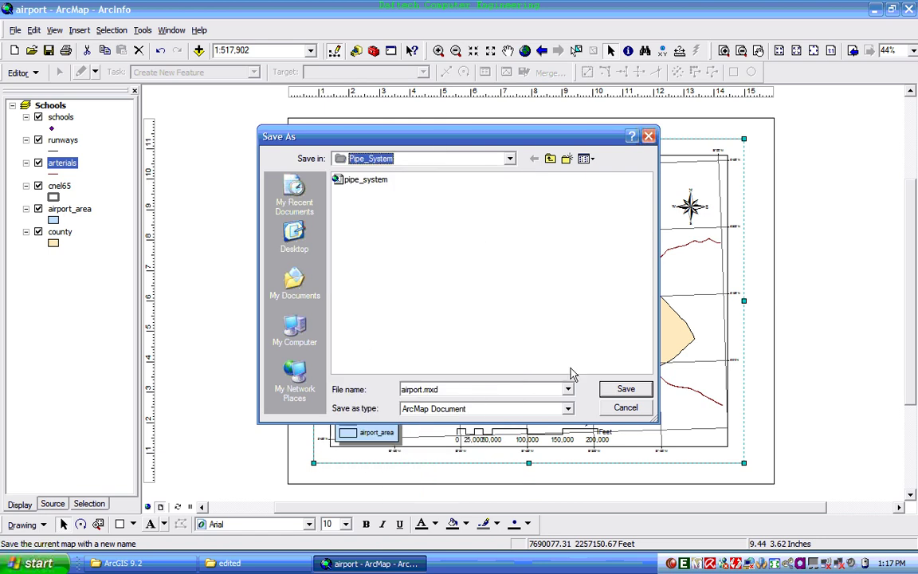
{"action": "left_click", "coordinate": [626, 410]}
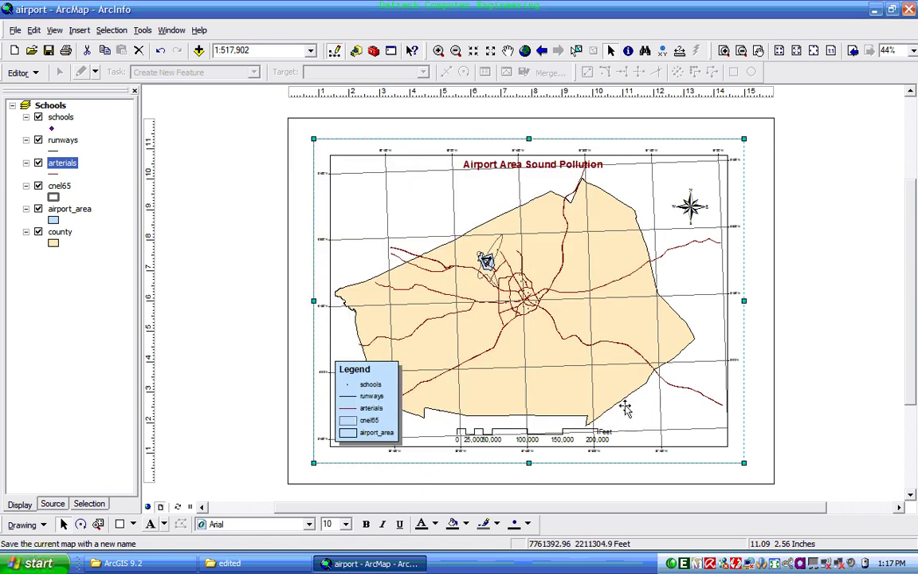